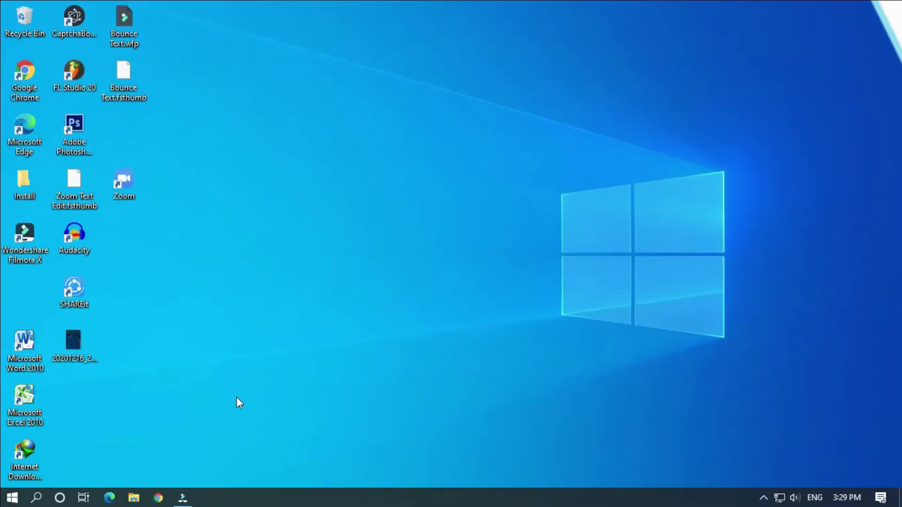
Start a new project and lay a Black colour clip on track 1, lengthened along the timeline.
left_click(191, 497)
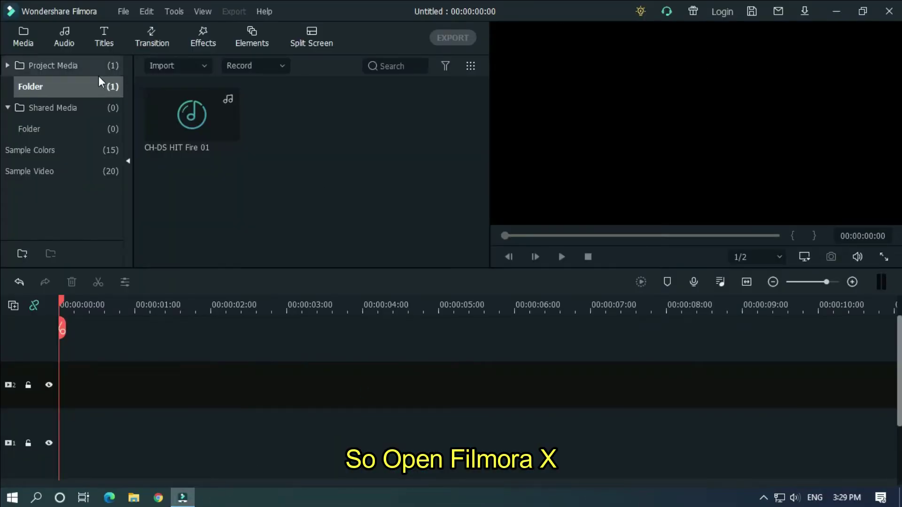
left_click(47, 155)
left_click_drag(185, 112, 61, 439)
left_click_drag(439, 419, 877, 420)
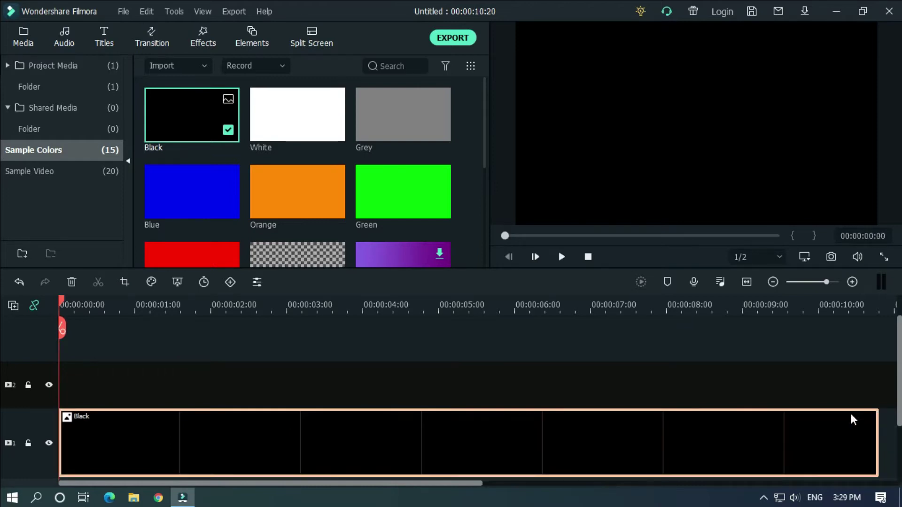
Add a Default Title on track 2 above the black clip and change its text to LIKE.
left_click(104, 40)
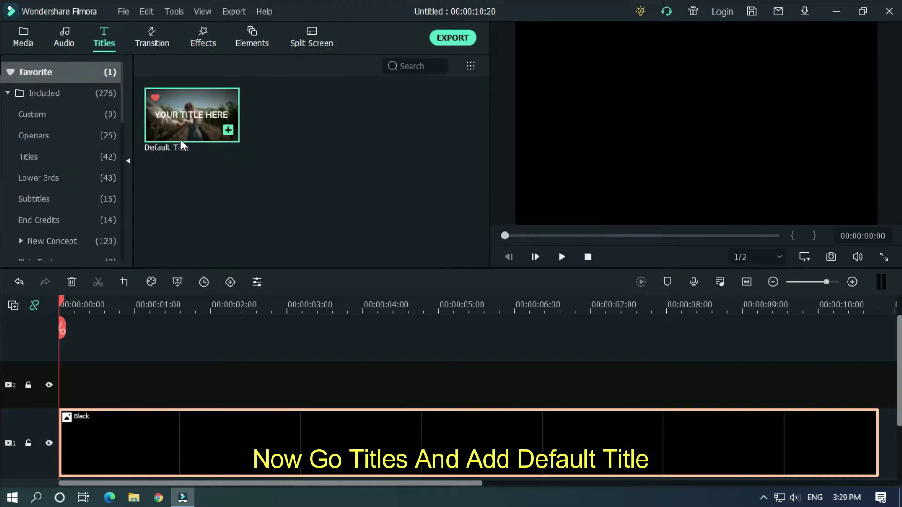
mouse_move(186, 134)
left_mouse_down()
mouse_move(83, 383)
mouse_move(64, 402)
left_mouse_up()
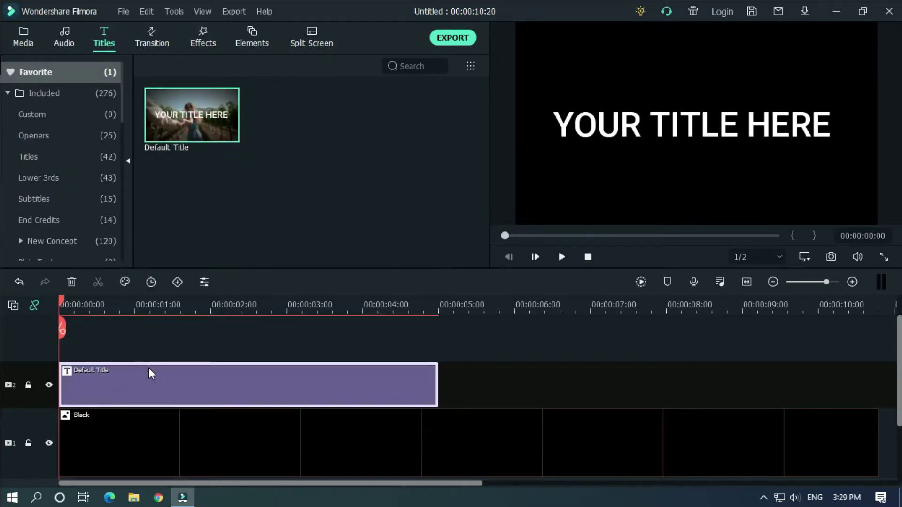
double_click(161, 374)
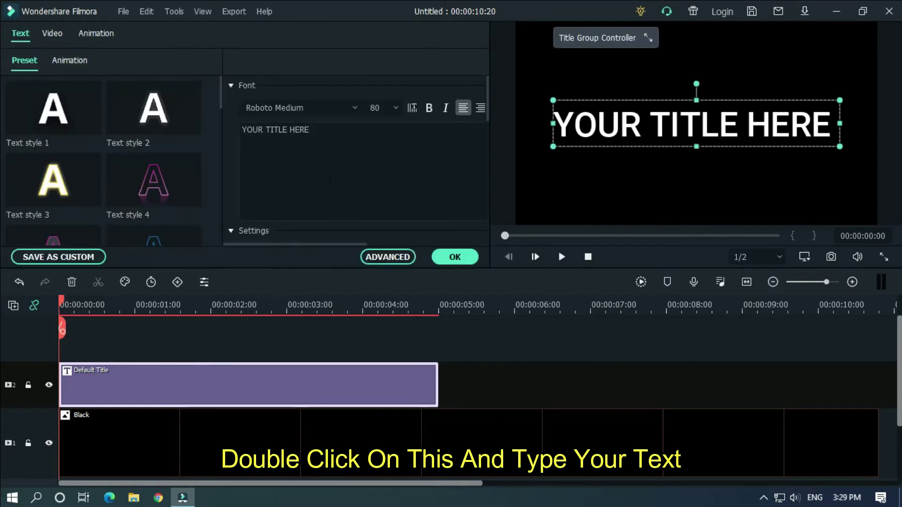
left_click(336, 146)
key("ctrl+a")
key("BackSpace")
type("LIKE")
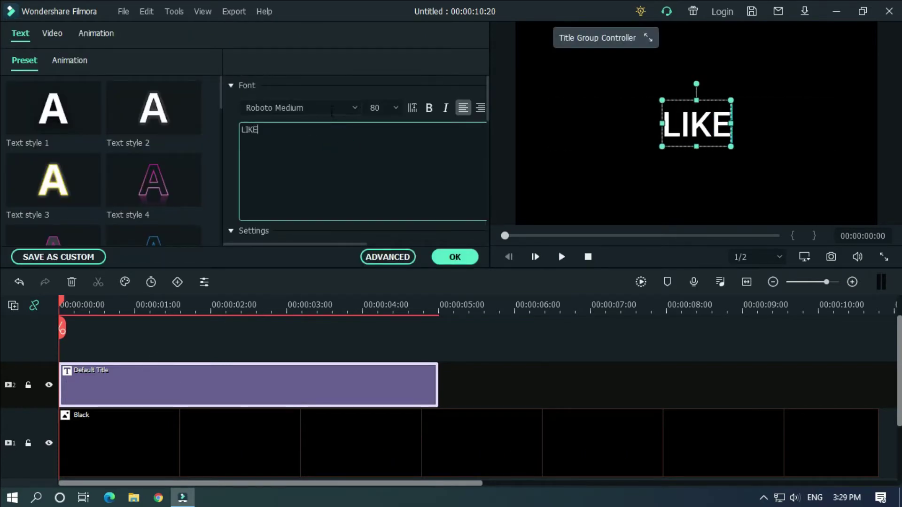
Set the LIKE title's font to AvenirLTStd-Black.
left_click(331, 108)
type("avenirLTStd-Black")
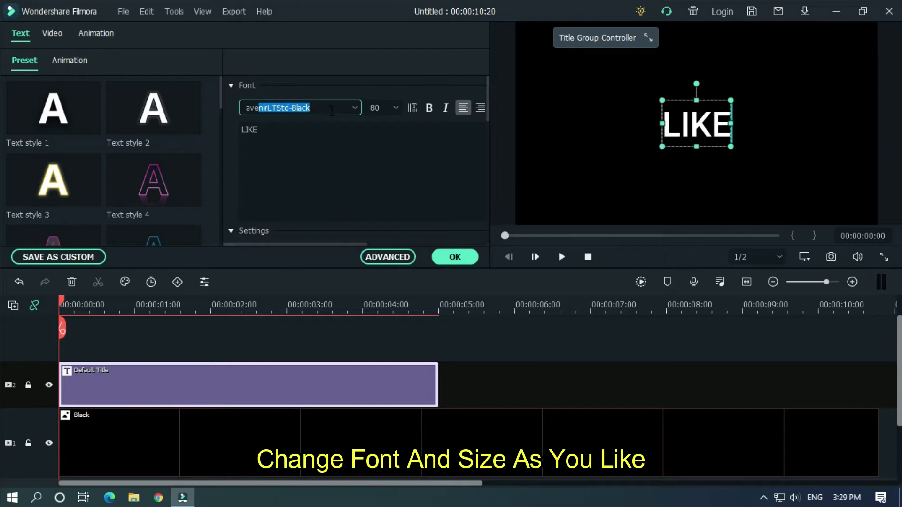
key("Return")
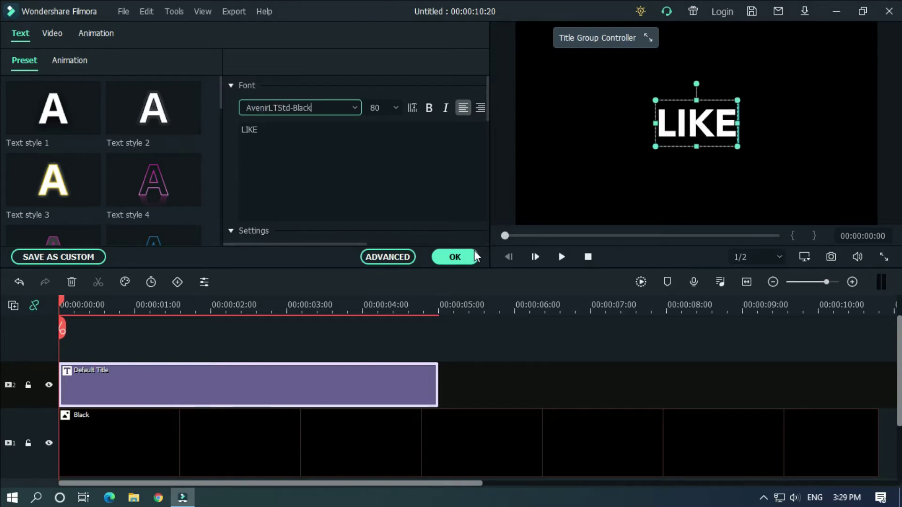
Close the title editor and trim the LIKE title clip to about two seconds.
left_click(455, 257)
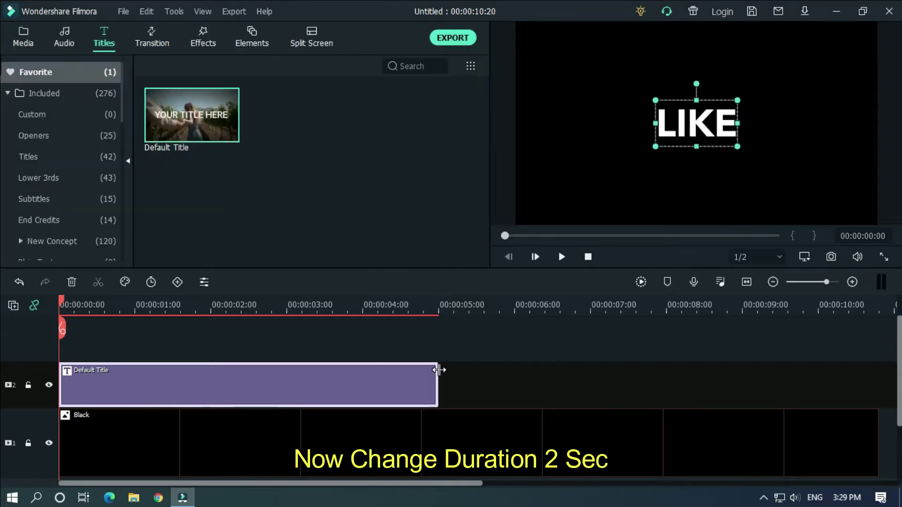
left_click_drag(437, 378, 210, 378)
left_click(175, 375)
Copy the LIKE title and paste two copies after it on track 2.
left_click(22, 395)
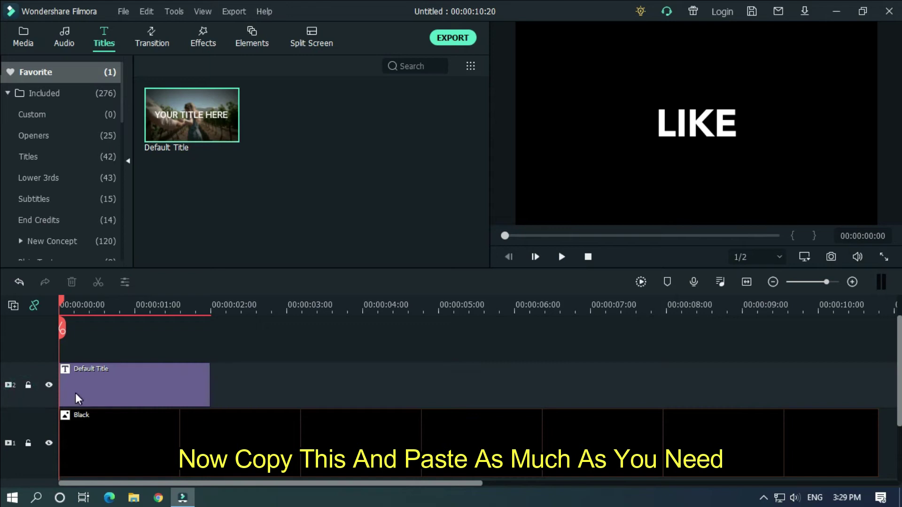
left_click(35, 396)
left_click(233, 305)
key("ctrl+v")
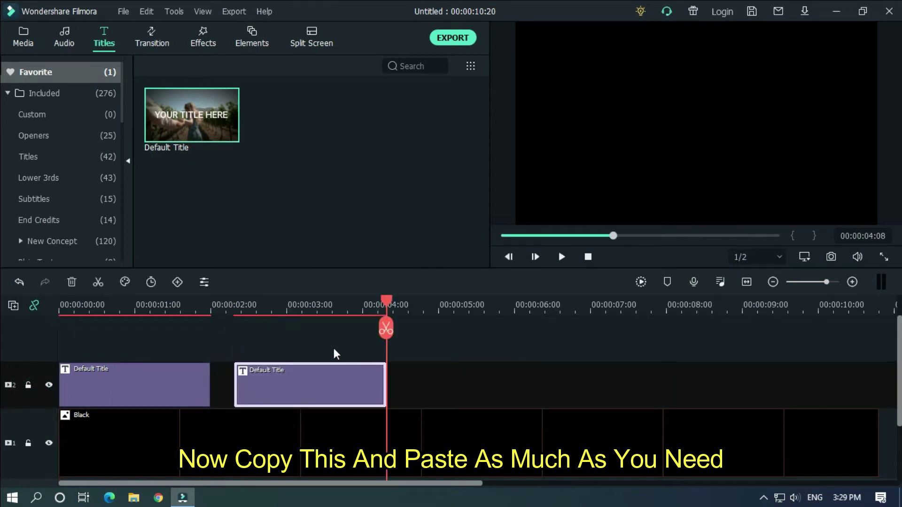
key("ctrl+v")
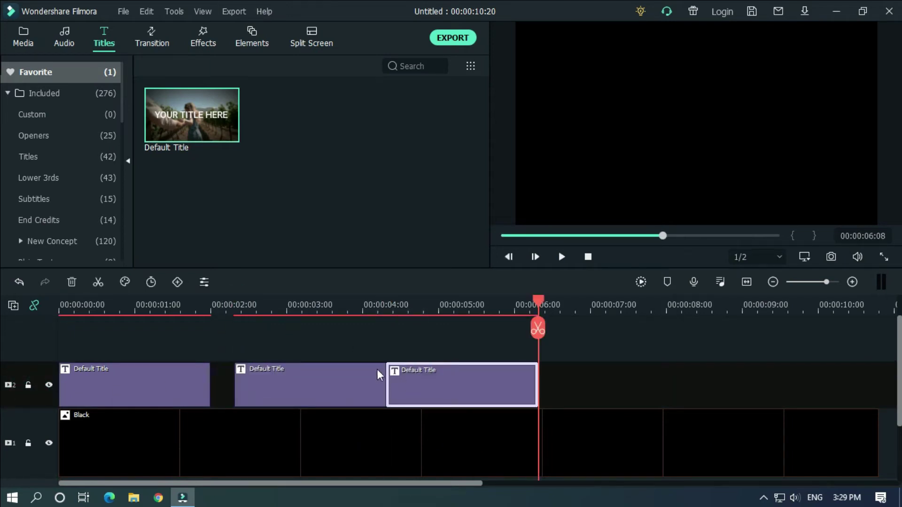
Retype the second title as SHARE and the third as SUBSCRIBE.
double_click(277, 370)
left_click(316, 147)
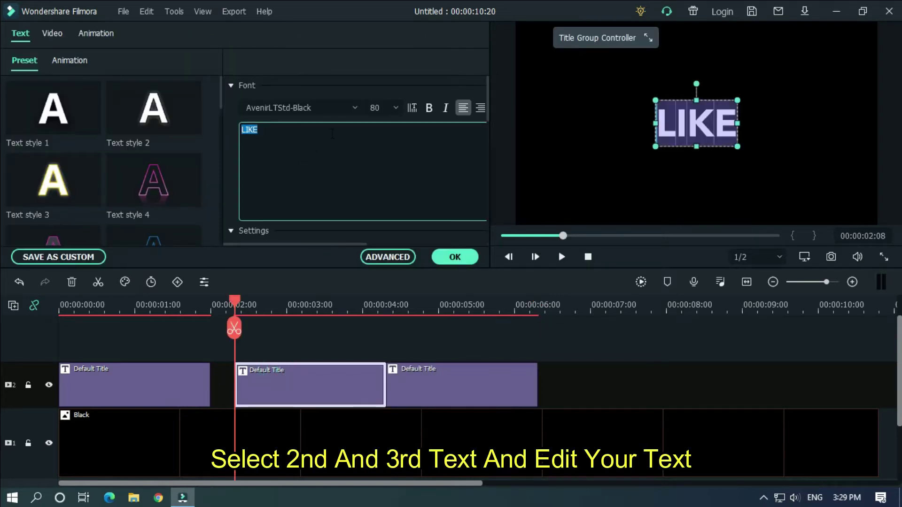
type("SHARE")
double_click(461, 385)
left_click(355, 173)
type("SUBSCRIBE")
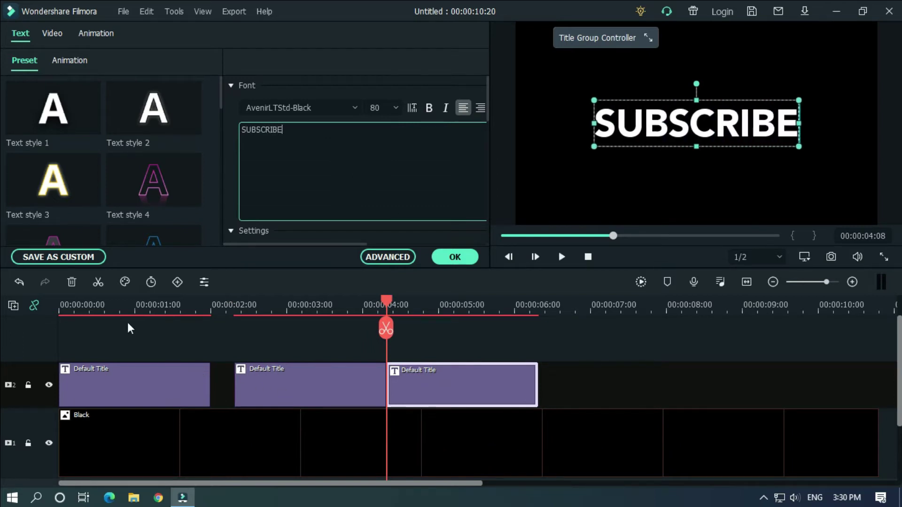
Zoom in to frame level and shift the LIKE title one frame later.
left_click(66, 306)
left_click_drag(100, 306, 386, 295)
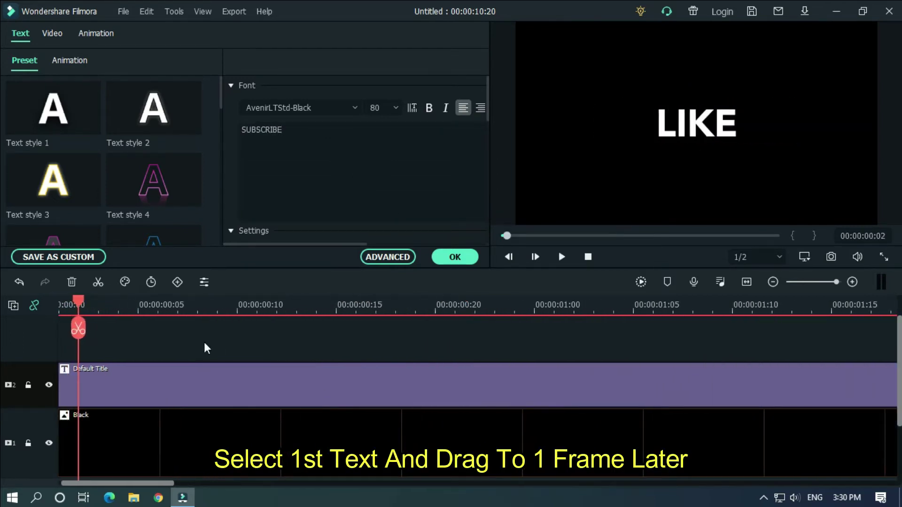
left_click_drag(78, 300, 28, 312)
mouse_move(113, 367)
left_mouse_down()
mouse_move(84, 378)
mouse_move(109, 380)
left_mouse_up()
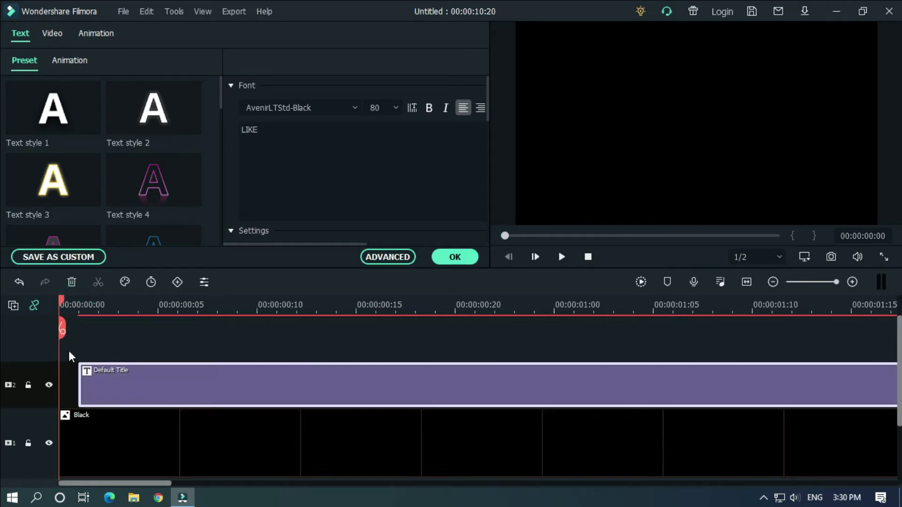
left_click(63, 301)
left_click_drag(280, 300, 164, 293)
Move SHARE to track 3 and SUBSCRIBE to track 4, then play the sequence.
left_click(659, 383)
left_click_drag(663, 386, 593, 334)
left_click_drag(258, 480, 388, 483)
left_click_drag(652, 424, 577, 347)
scroll(312, 301, "down", 3)
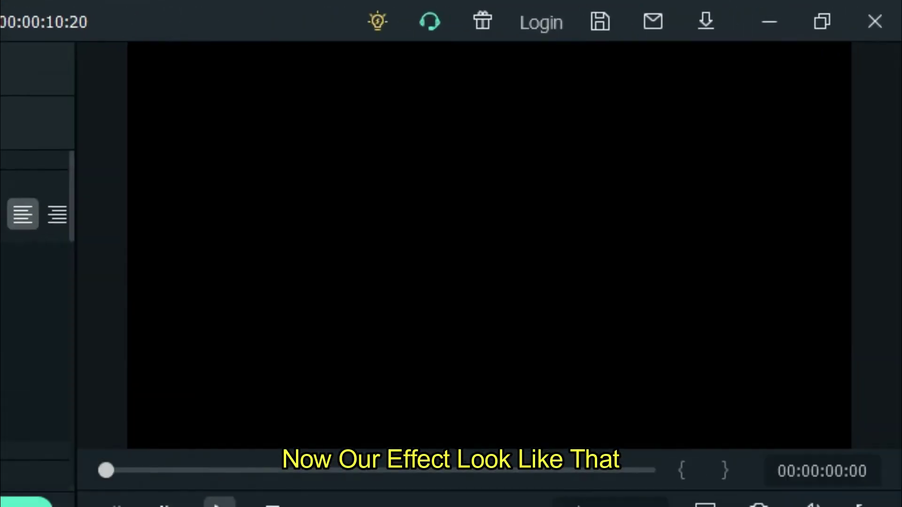
left_click(217, 505)
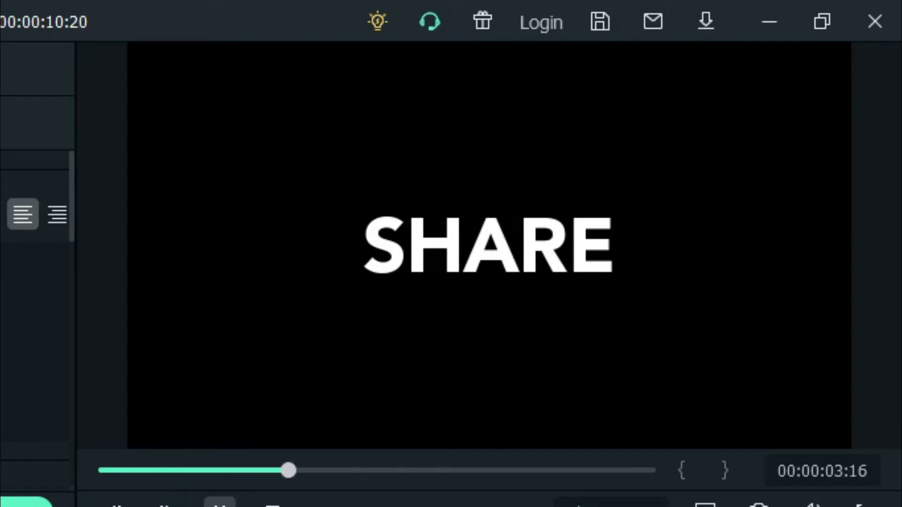
left_click(219, 505)
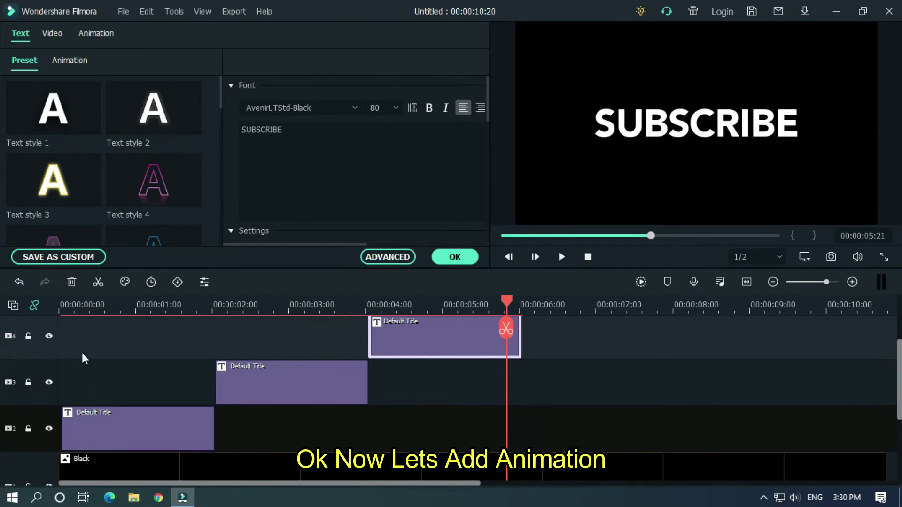
Add four keyframes to the LIKE title: at its start and at about frames 5, 8 and 11.
left_click(62, 308)
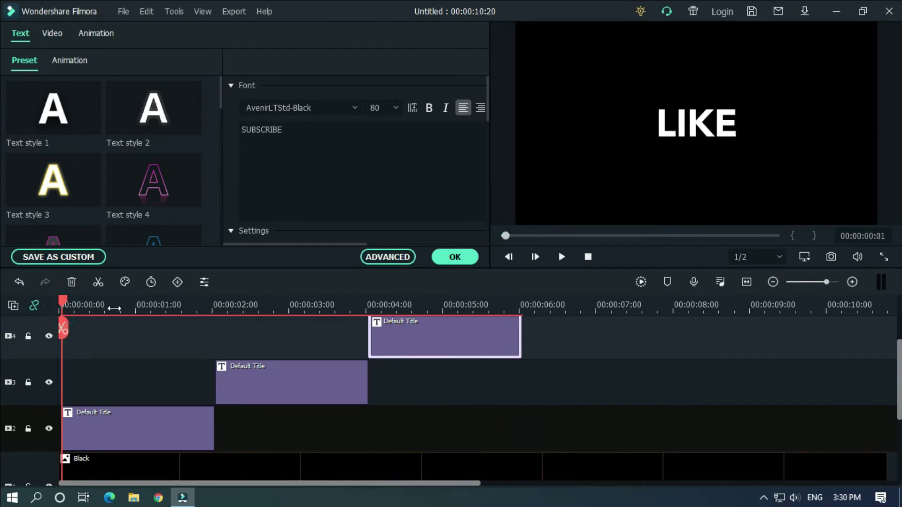
left_click_drag(93, 304, 285, 304)
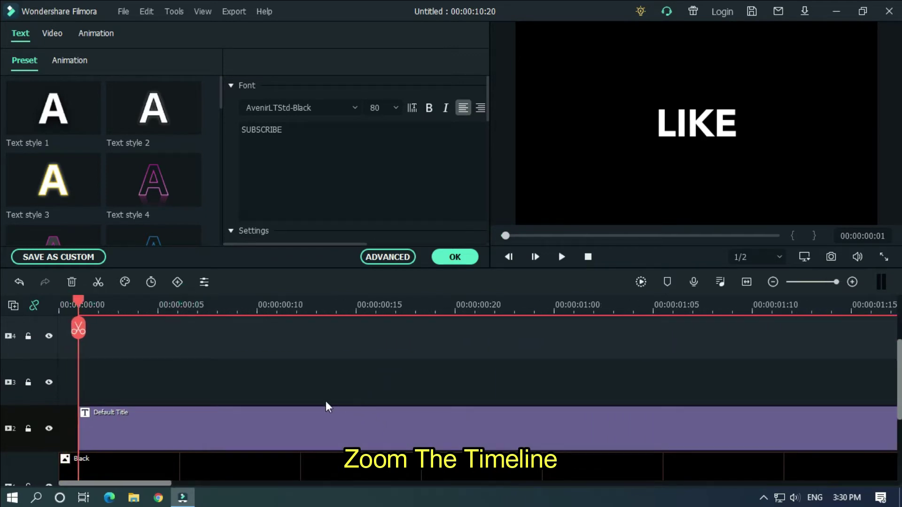
left_click(279, 425)
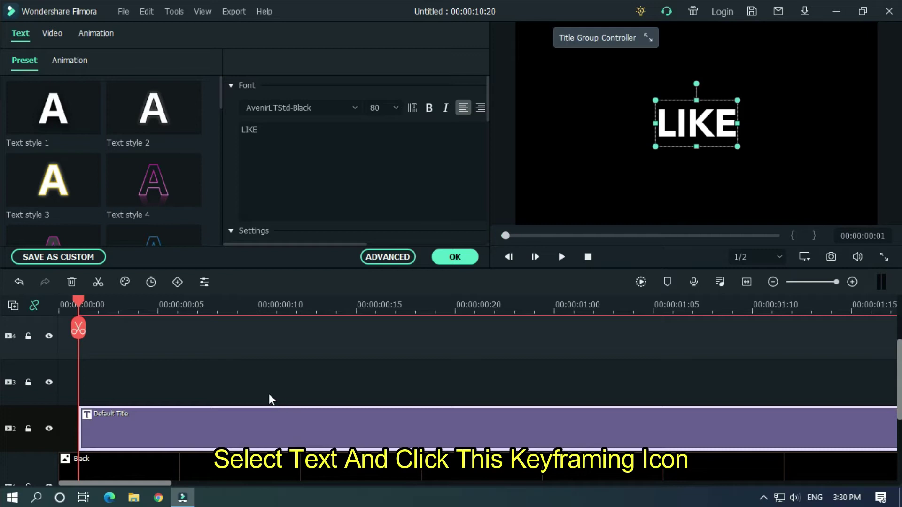
left_click(178, 282)
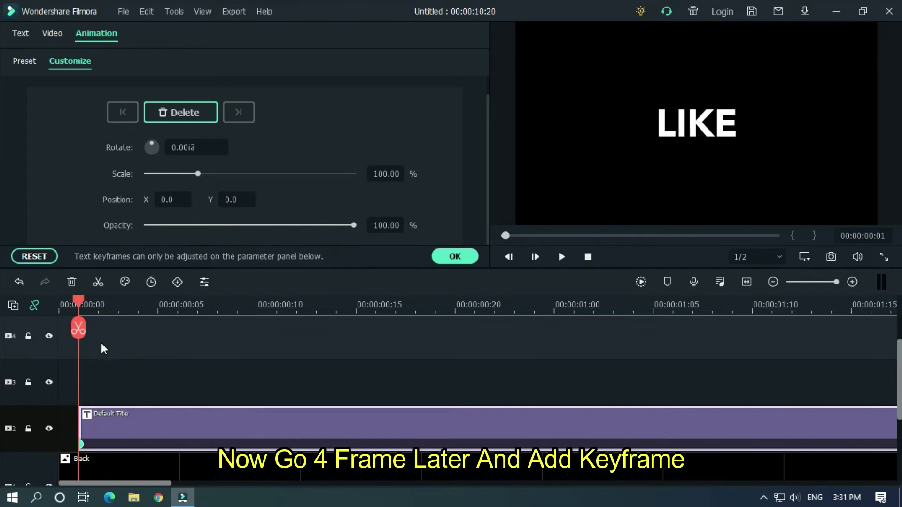
key("Right")
key("Right")
key("Right")
key("Right")
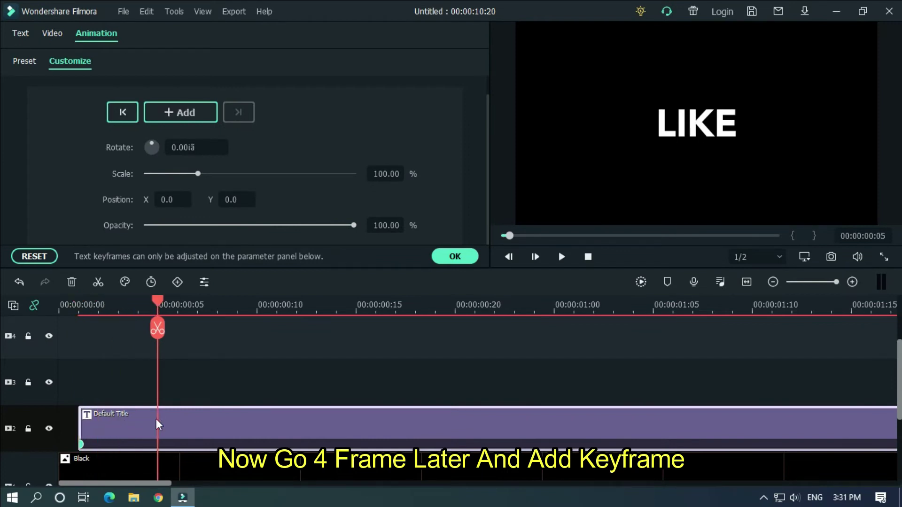
left_click(181, 113)
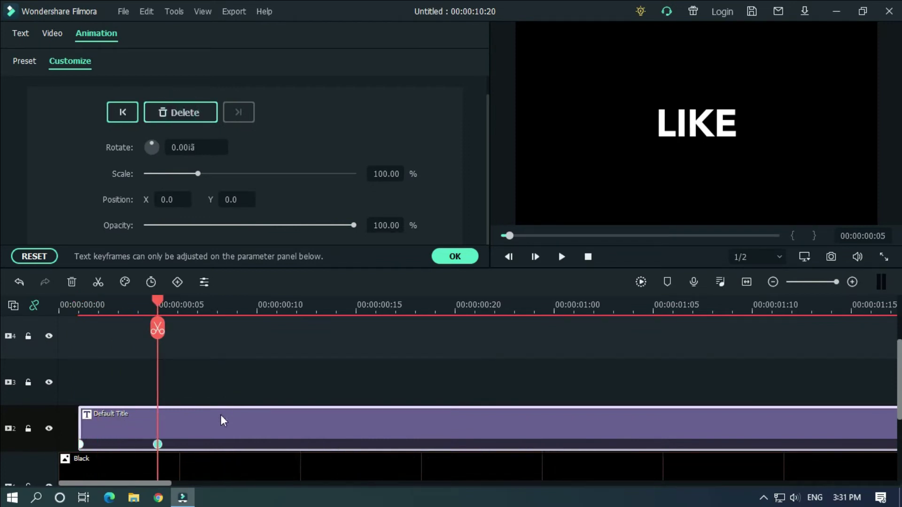
key("Right")
key("Right")
key("Right")
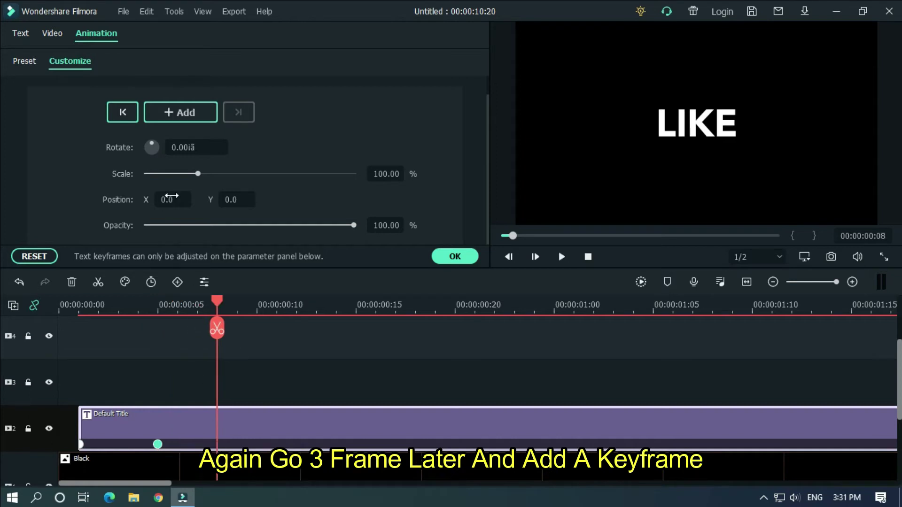
left_click(188, 115)
key("Right")
key("Right")
key("Right")
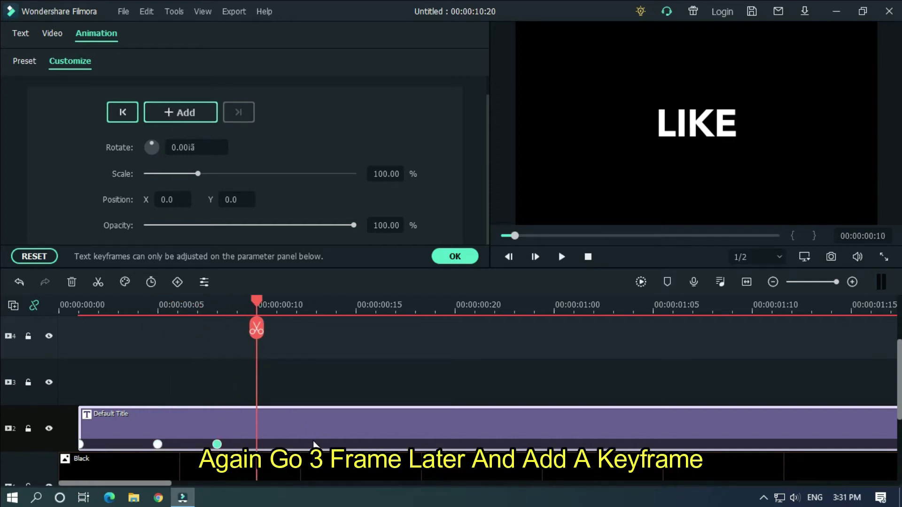
left_click(168, 113)
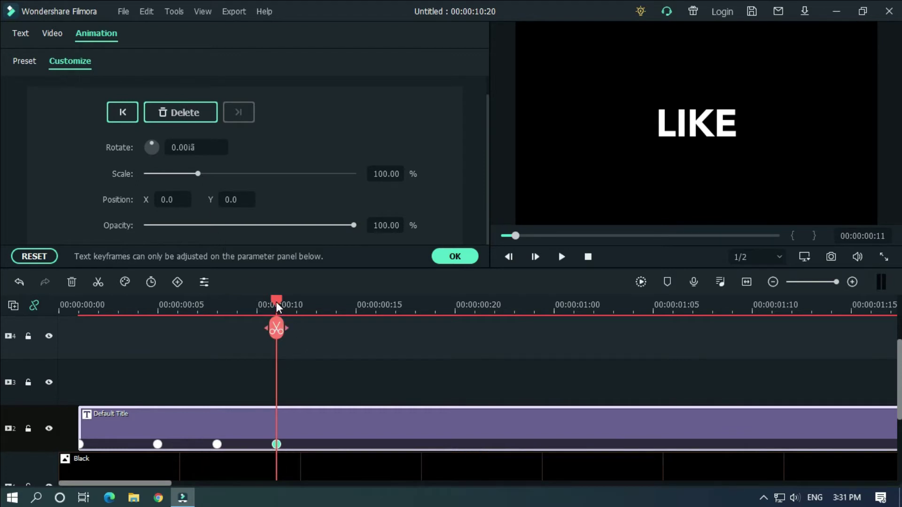
Set the LIKE title's third keyframe to 115% scale.
left_click_drag(276, 303, 180, 299)
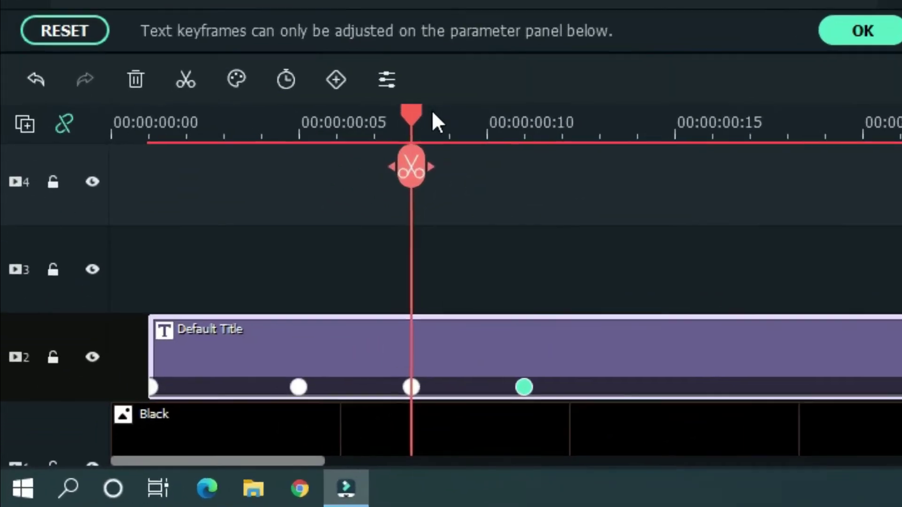
left_click_drag(360, 90, 440, 95)
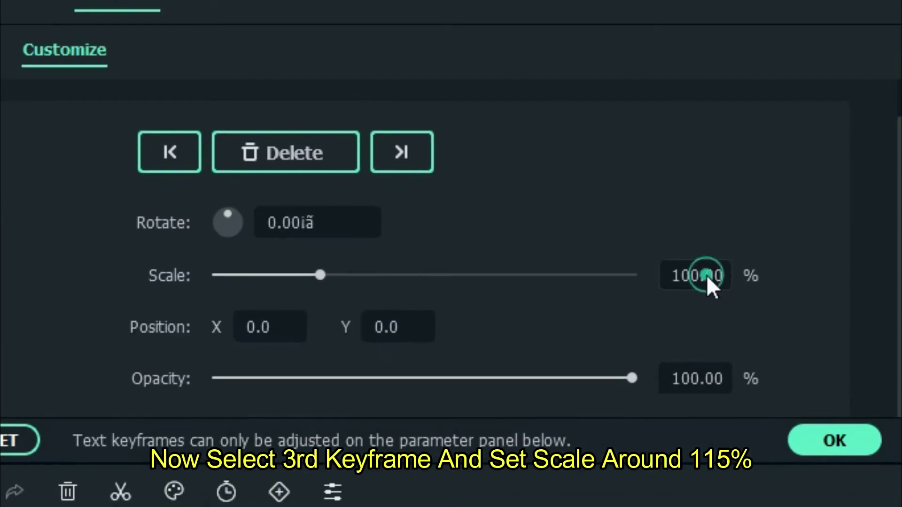
double_click(707, 276)
type("11")
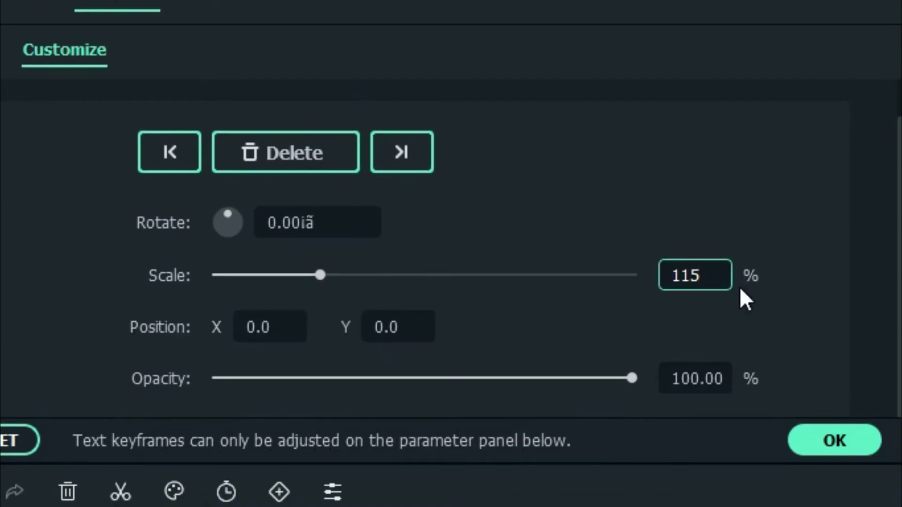
type("5")
left_click(784, 310)
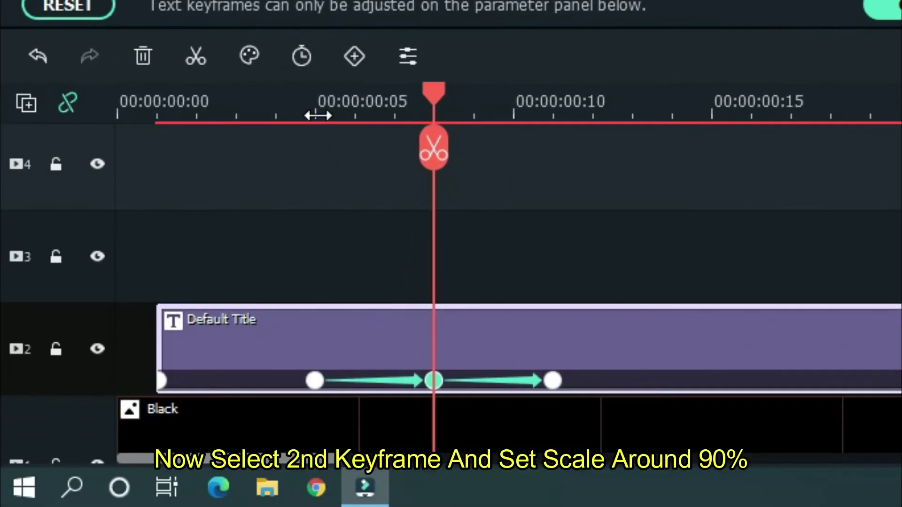
Set the second keyframe's scale to 90% and the first keyframe's to 400%.
left_click(319, 116)
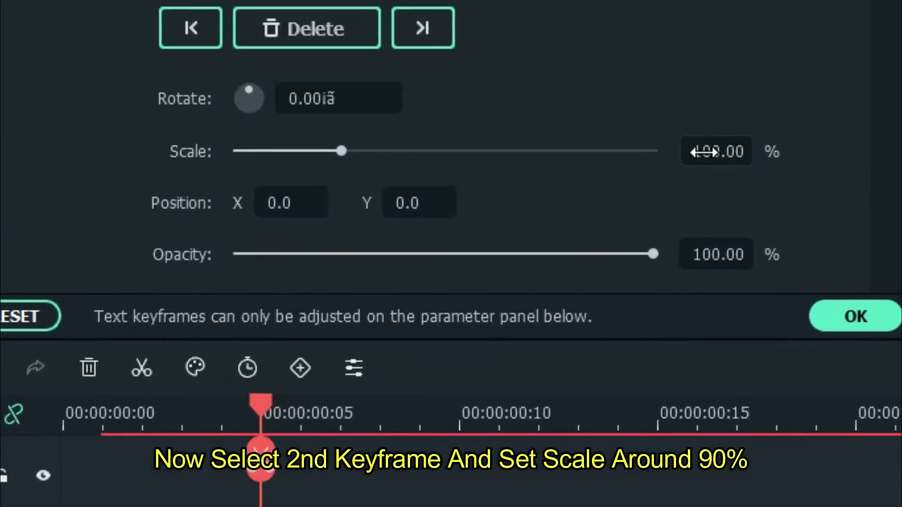
double_click(686, 275)
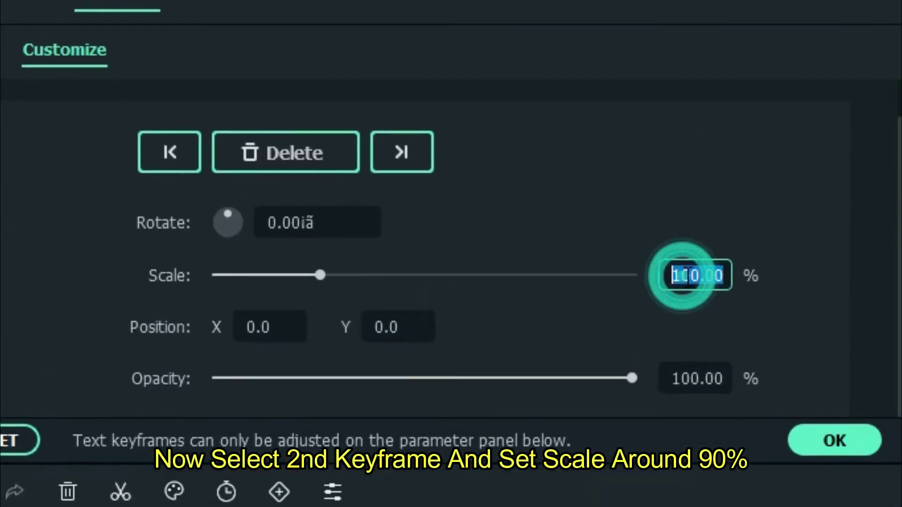
type("9")
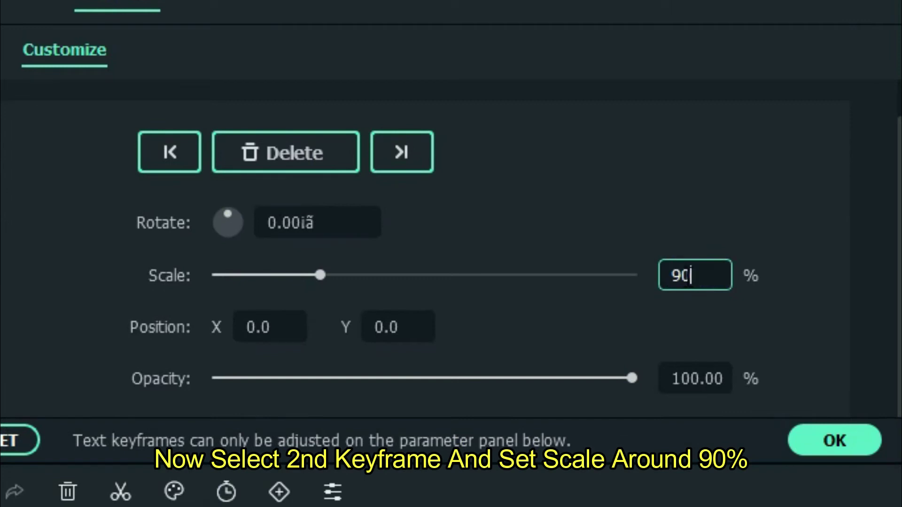
type("0")
left_click(790, 336)
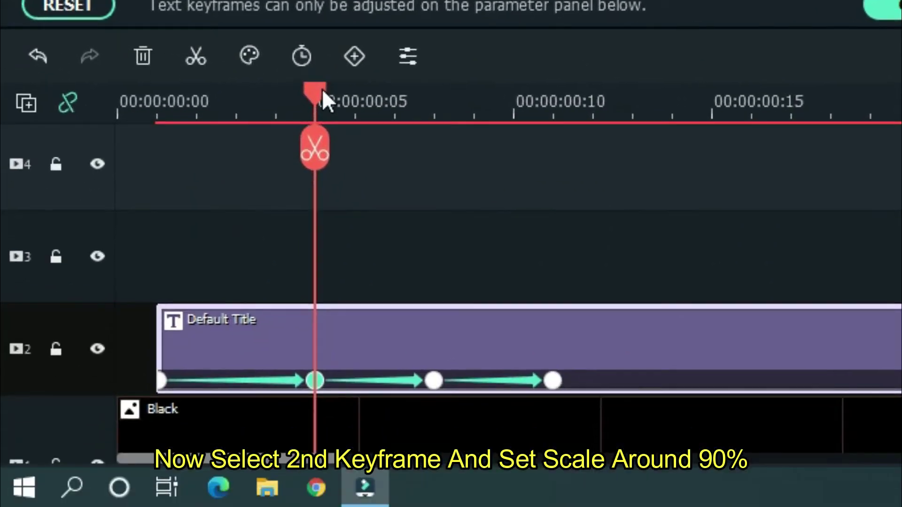
left_click_drag(320, 91, 188, 96)
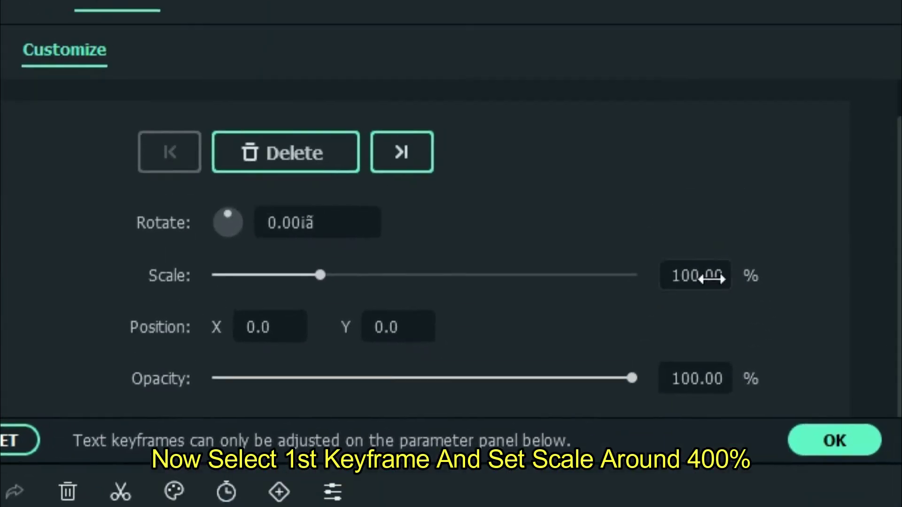
left_click(712, 278)
type("400")
left_click(766, 321)
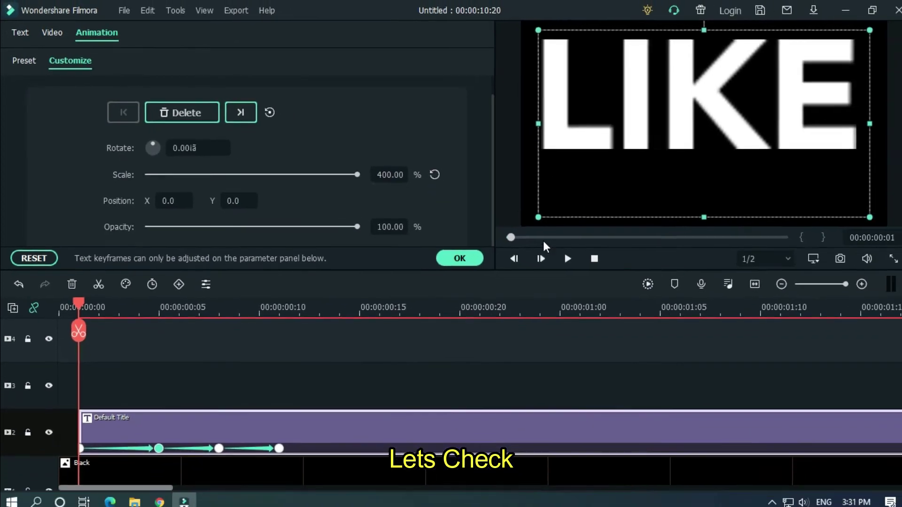
Play the LIKE bounce animation from the start to check it.
left_click_drag(511, 237, 494, 237)
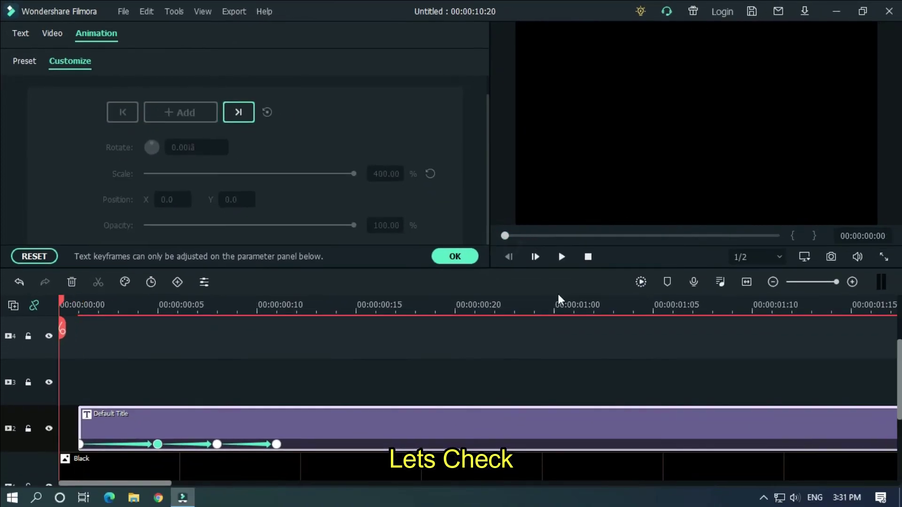
left_click_drag(562, 302, 315, 282)
key("space")
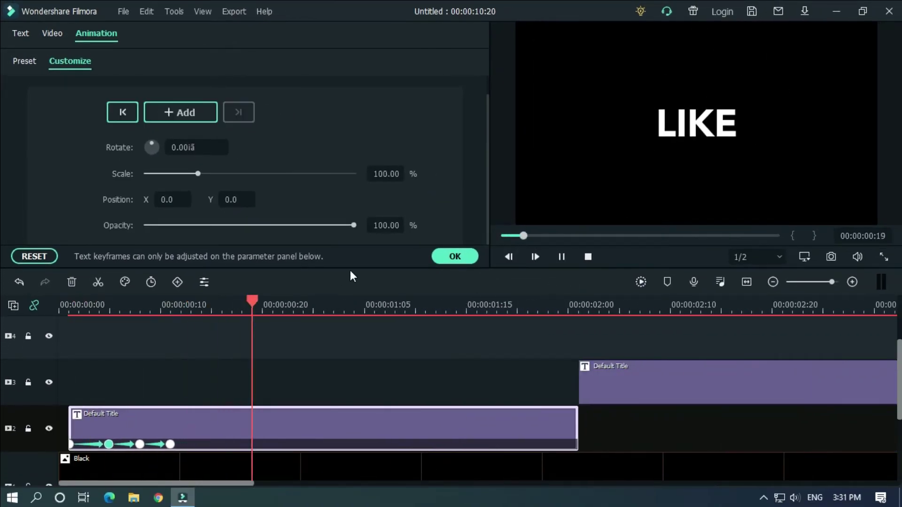
left_click_drag(541, 233, 489, 233)
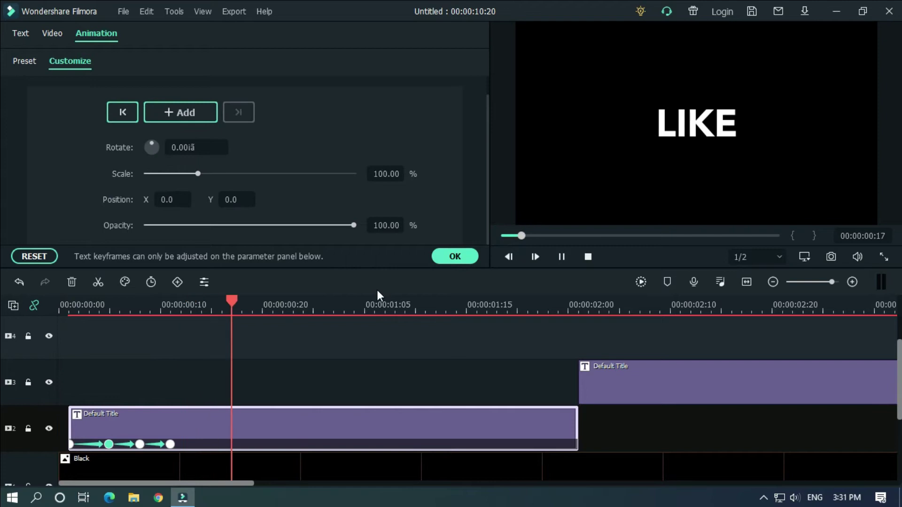
key("space")
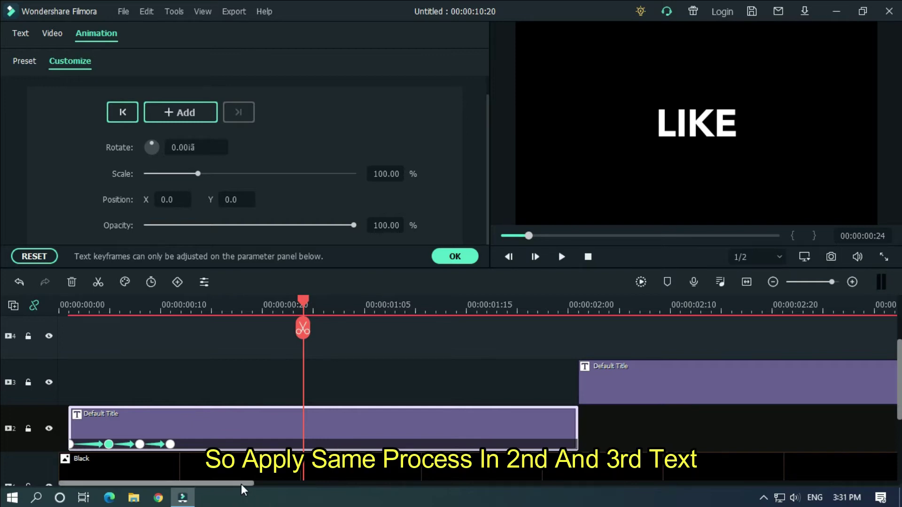
Add keyframes to the SHARE title at its start and every three frames.
left_click_drag(241, 484, 300, 470)
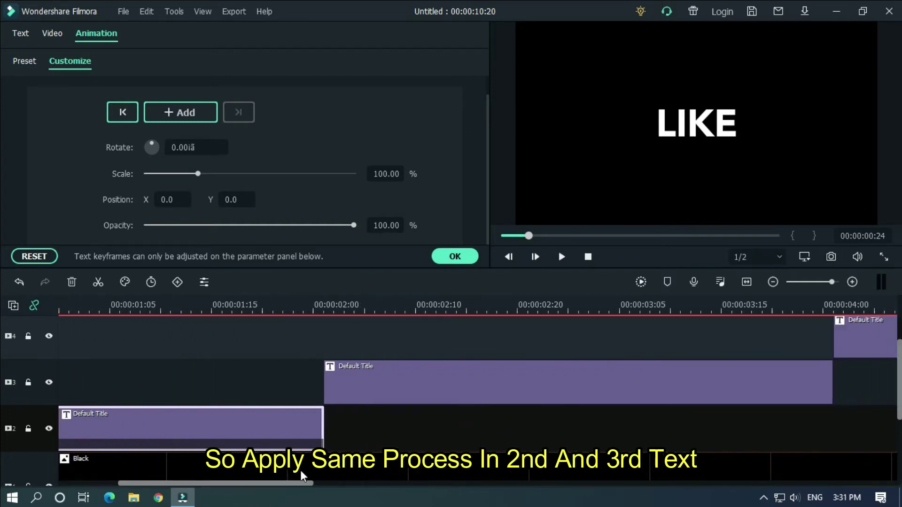
left_click(337, 308)
scroll(387, 303, "up", 1)
left_click(413, 378)
left_click(195, 119)
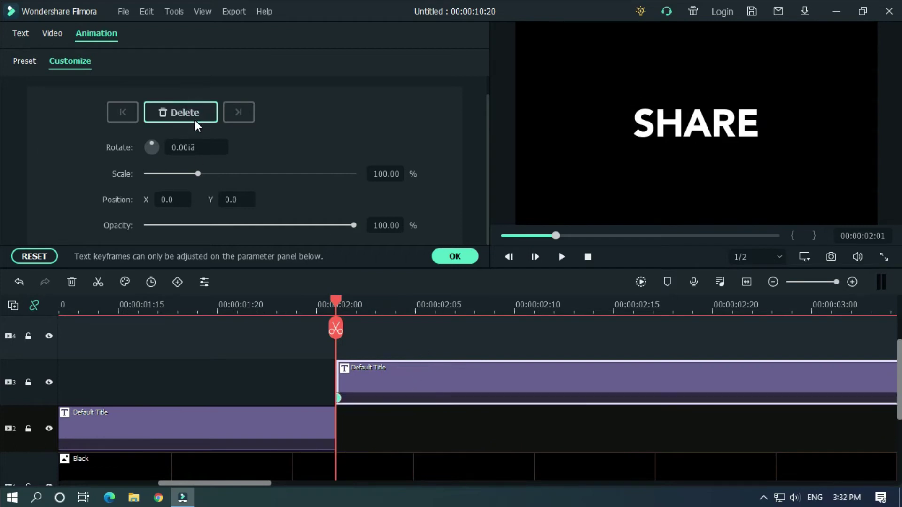
key("Right")
key("Right")
key("Right")
key("Right")
key("Right")
key("Right")
key("Right")
left_click(185, 111)
key("Right")
key("Right")
key("Right")
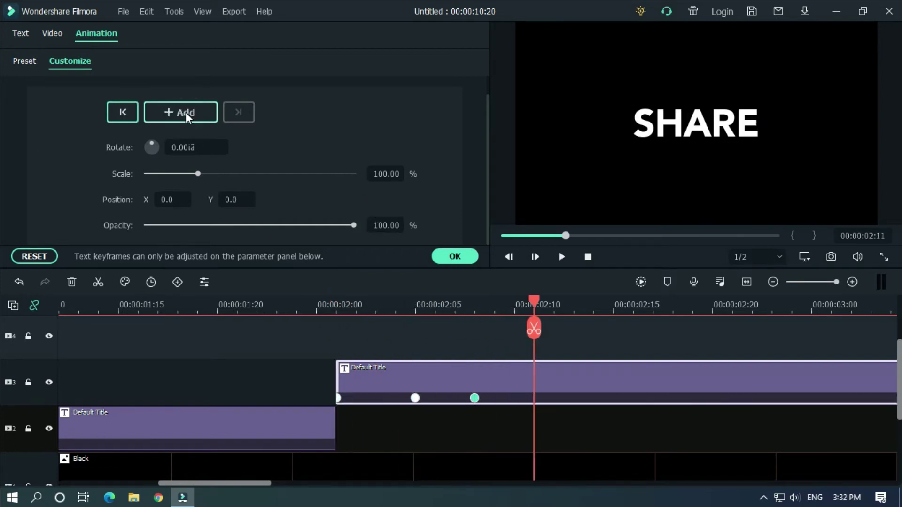
left_click(185, 112)
Set the SHARE keyframes to 115%, 90% and 400% scale, then preview the bounce.
key("Left")
key("Left")
key("Left")
key("Return")
key("Left")
key("Left")
key("Left")
double_click(385, 174)
type("90")
key("Return")
key("Left")
key("Left")
key("Left")
key("Left")
double_click(385, 174)
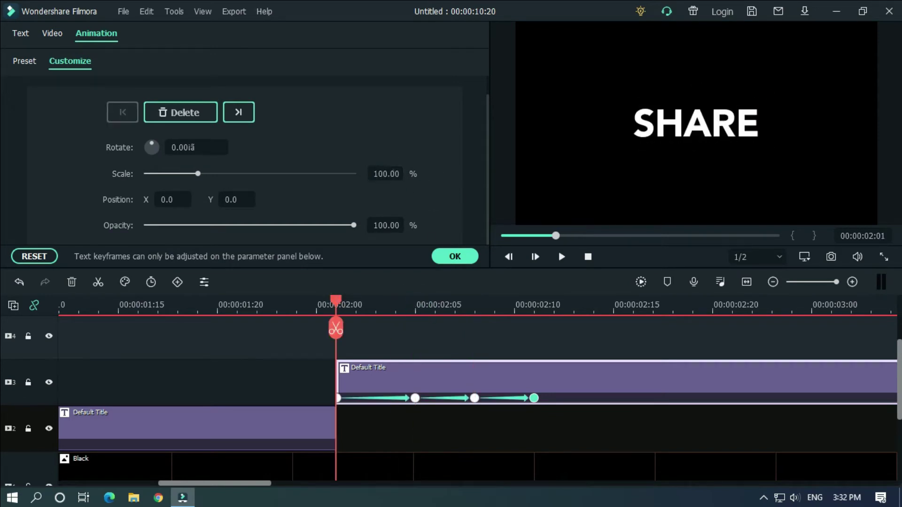
key("Return")
key("ctrl+minus")
key("ctrl+minus")
key("Home")
key("space")
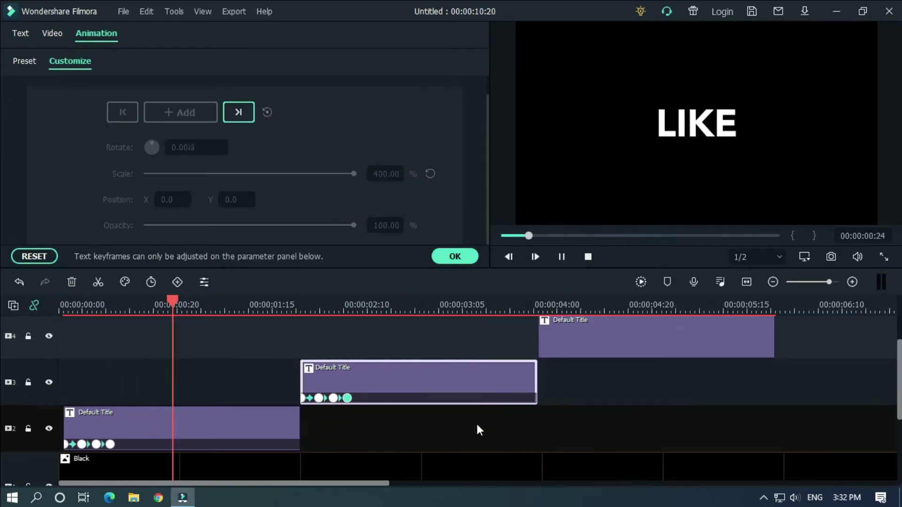
key("space")
Add four keyframes to the SUBSCRIBE title, three frames apart from its start.
left_click_drag(332, 484, 405, 483)
scroll(497, 356, "up", 1)
key("Down")
key("ctrl+equal")
key("ctrl+equal")
left_click(497, 356)
left_click(210, 118)
key("Right")
key("Right")
key("Right")
key("Right")
key("Left")
key("Left")
key("Left")
key("Right")
key("Right")
key("Right")
left_click(208, 117)
key("Right")
key("Right")
key("Right")
left_click(209, 118)
key("Right")
key("Right")
key("Right")
left_click(209, 118)
Set the SUBSCRIBE keyframes to 110%, 90% and 400% scale.
left_click(496, 307)
double_click(391, 174)
type("110")
left_click(436, 300)
double_click(389, 174)
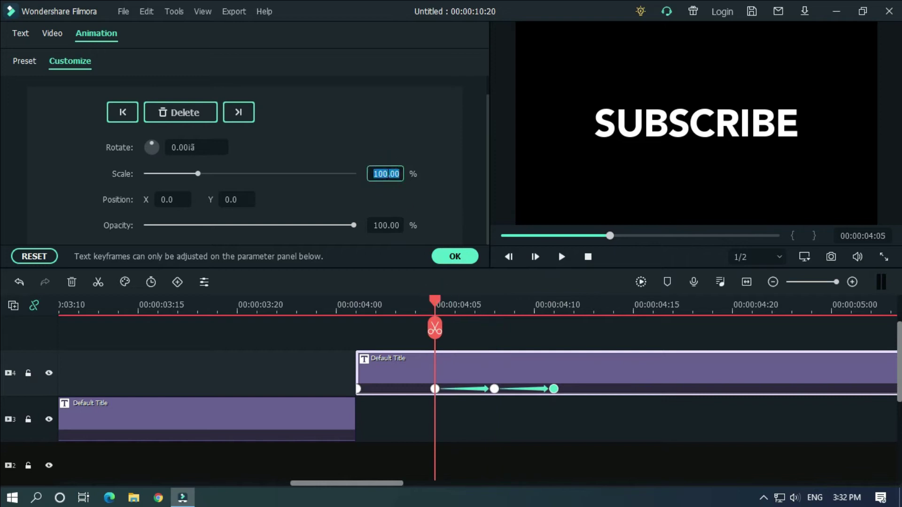
type("90")
key("Return")
left_click(356, 304)
double_click(379, 173)
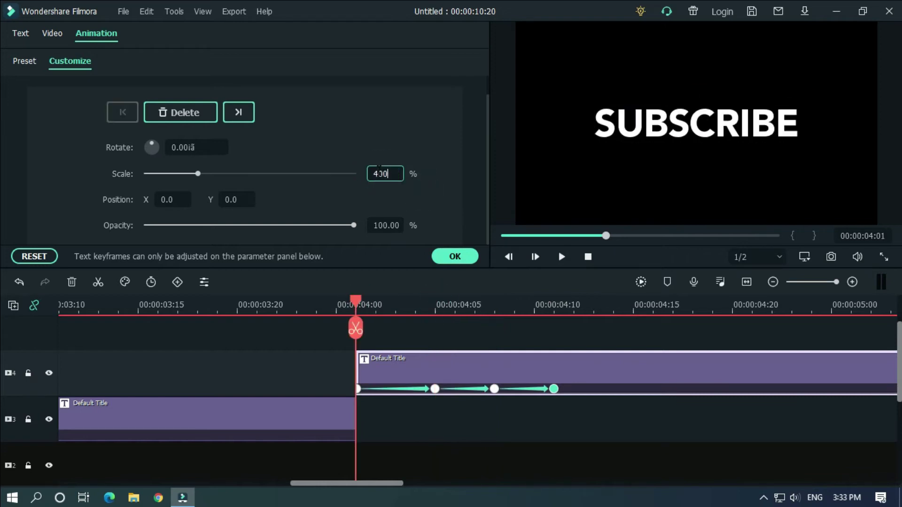
key("Return")
left_click_drag(521, 309, 2, 337)
scroll(4, 378, "down", 3)
scroll(4, 379, "up", 2)
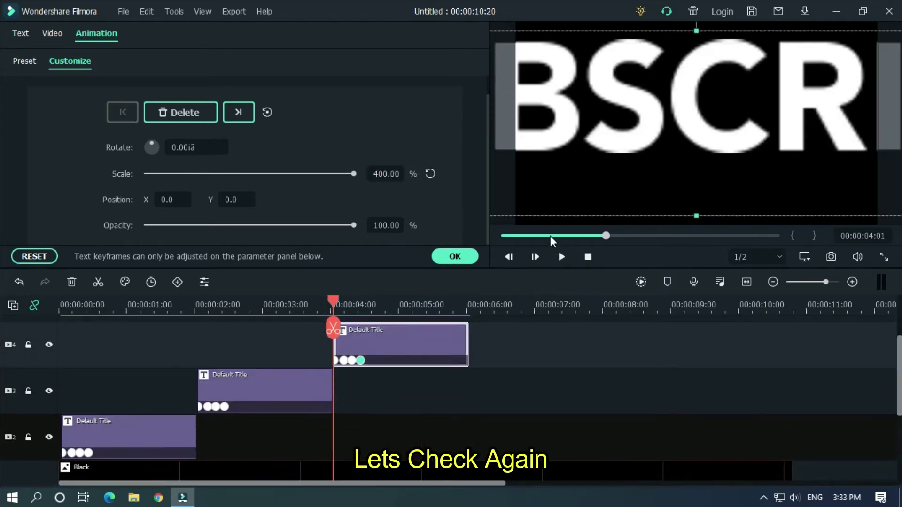
Play all three titles from the start to review the timing.
left_click_drag(550, 237, 450, 243)
key("space")
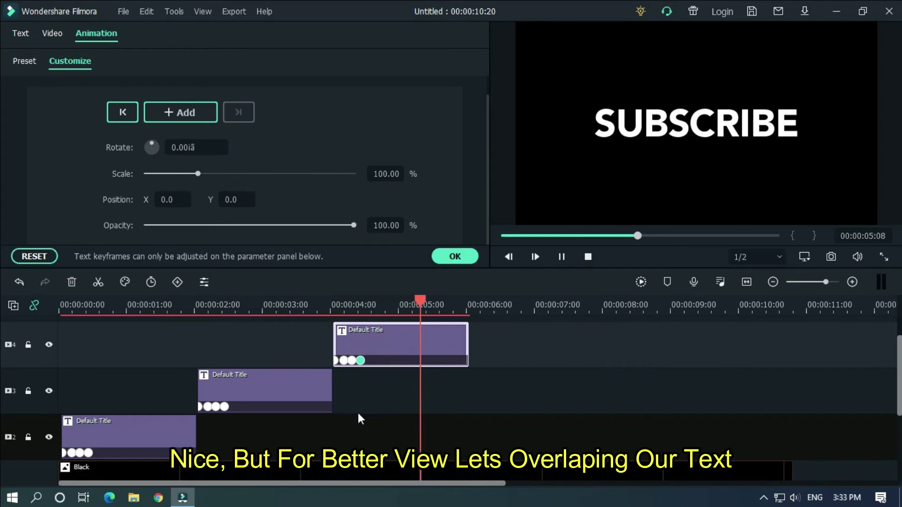
key("space")
Start the SHARE title a few frames earlier so it overlaps the end of LIKE.
left_click(166, 312)
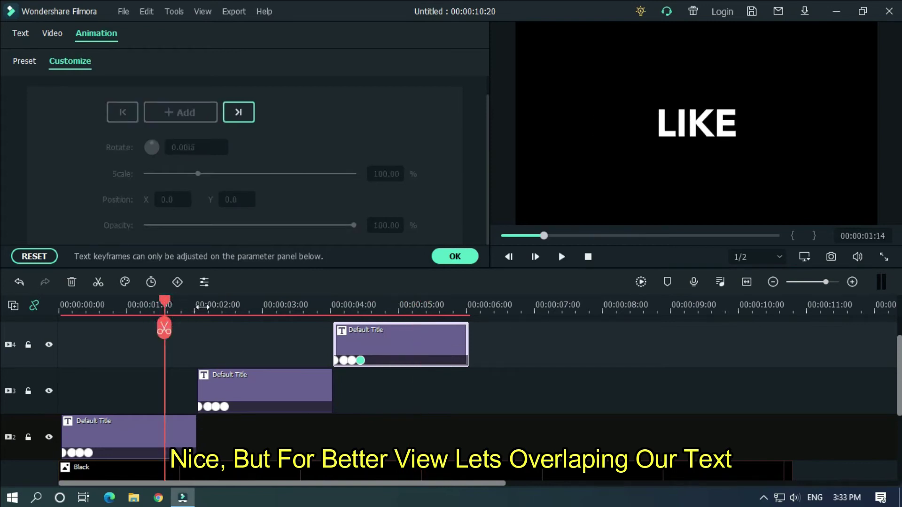
left_click_drag(204, 308, 428, 281)
left_click(410, 309)
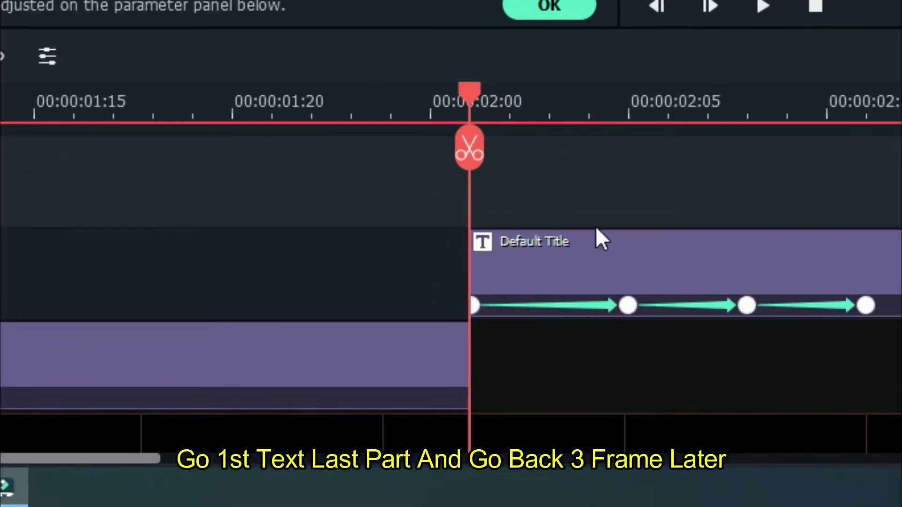
left_click(596, 228)
left_click_drag(669, 106, 587, 98)
key("Left")
key("Left")
key("Left")
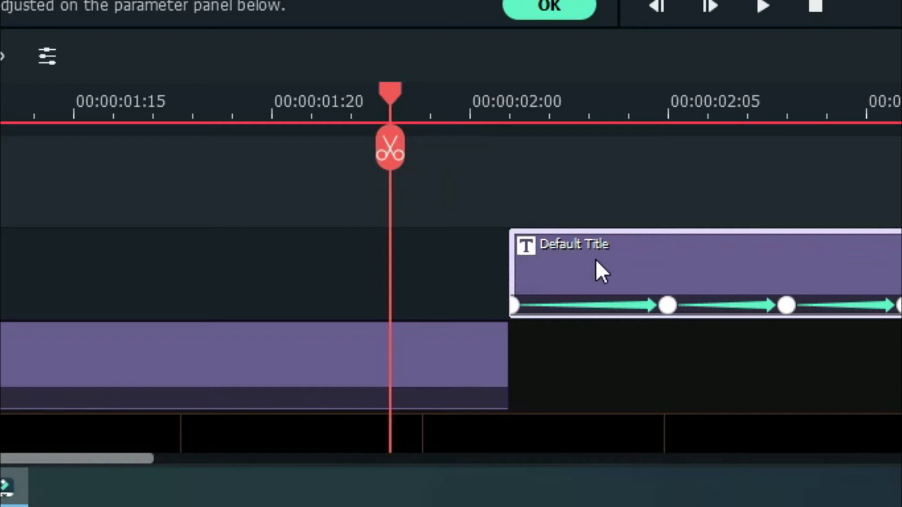
left_click_drag(596, 267, 460, 274)
Move the SUBSCRIBE title to start at 03:20, overlapping SHARE.
scroll(662, 108, "down", 2)
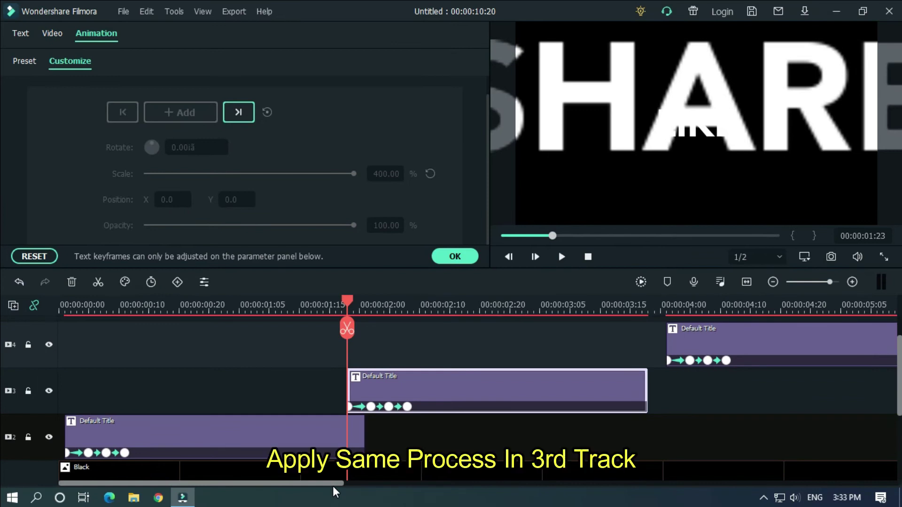
left_click_drag(332, 487, 416, 477)
left_click(415, 305)
scroll(437, 310, "up", 2)
left_click(376, 308)
left_click_drag(531, 341, 410, 340)
Replay the overlapping titles from the start and stop to inspect the timing.
left_click_drag(413, 300, 372, 297)
left_click_drag(547, 235, 437, 237)
key("space")
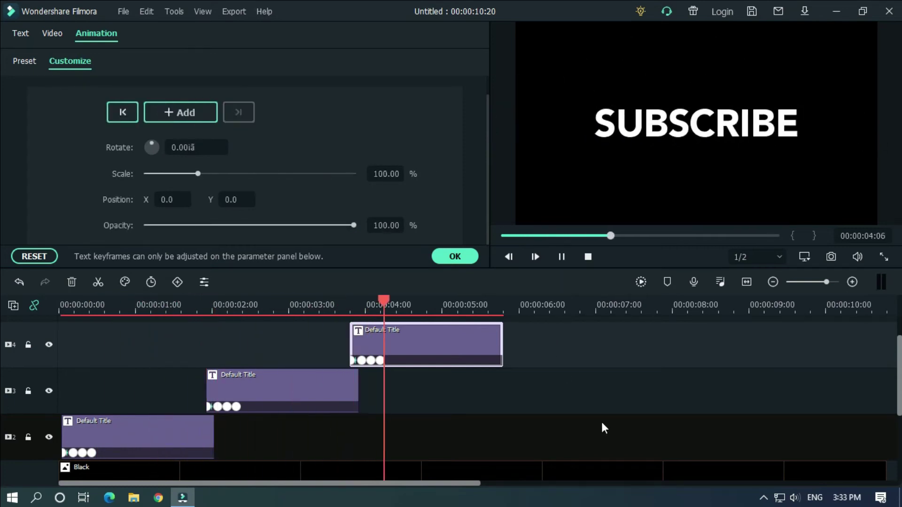
key("space")
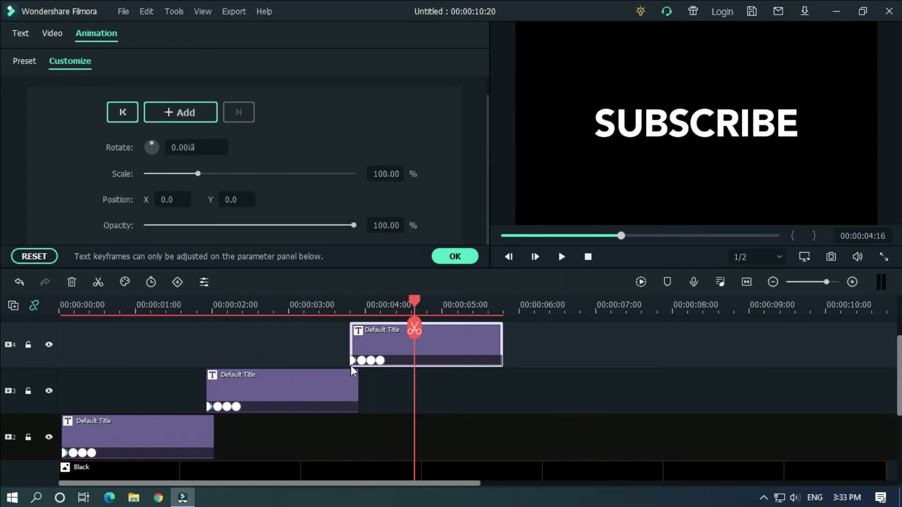
Zoom the timeline in near 1:21 and scrub the LIKE-to-SHARE cut, parking just before SHARE.
left_click(201, 307)
scroll(256, 303, "up", 5, "ctrl")
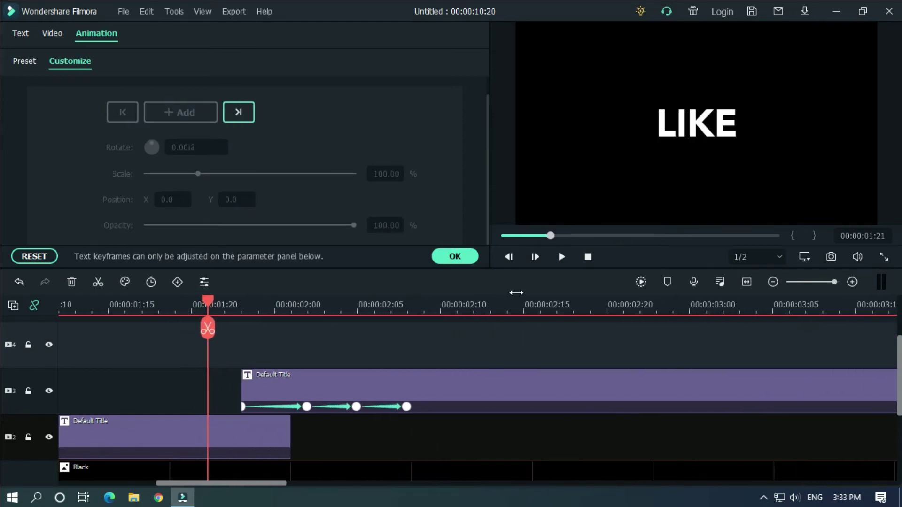
left_click_drag(210, 307, 269, 314)
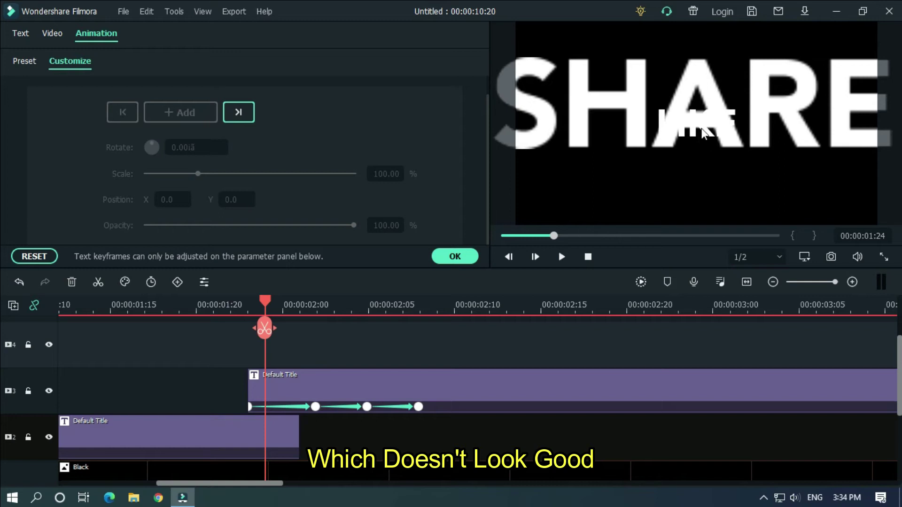
left_click(245, 306)
scroll(302, 298, "up", 1)
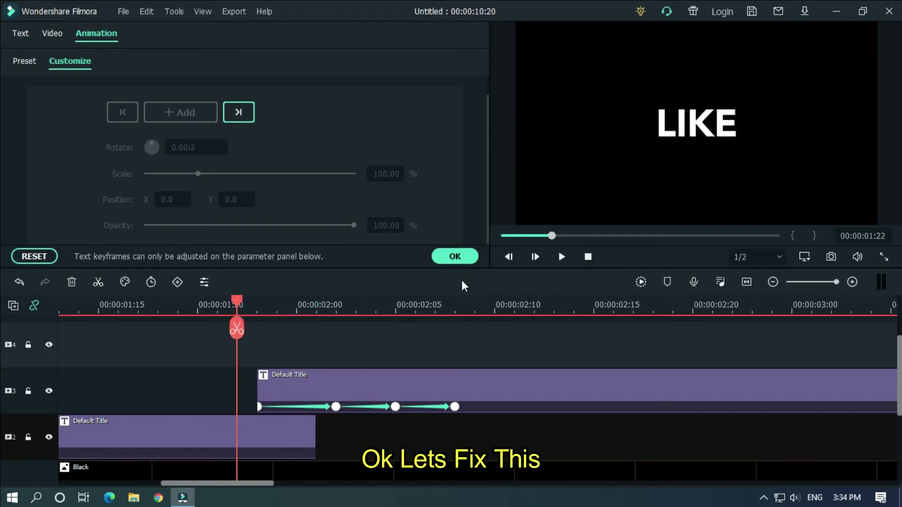
Keyframe LIKE to hold 100% scale eight frames before its end, shrinking to 0% at the end.
left_click(293, 430)
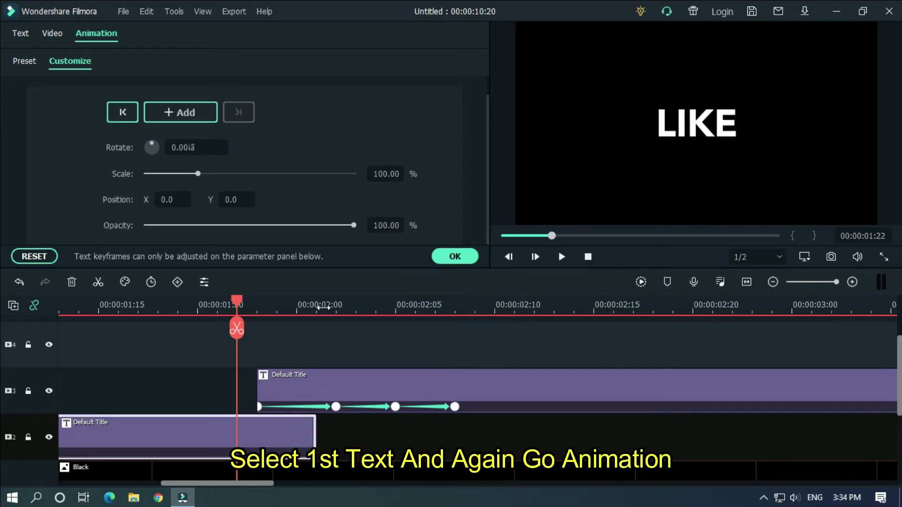
left_click(320, 309)
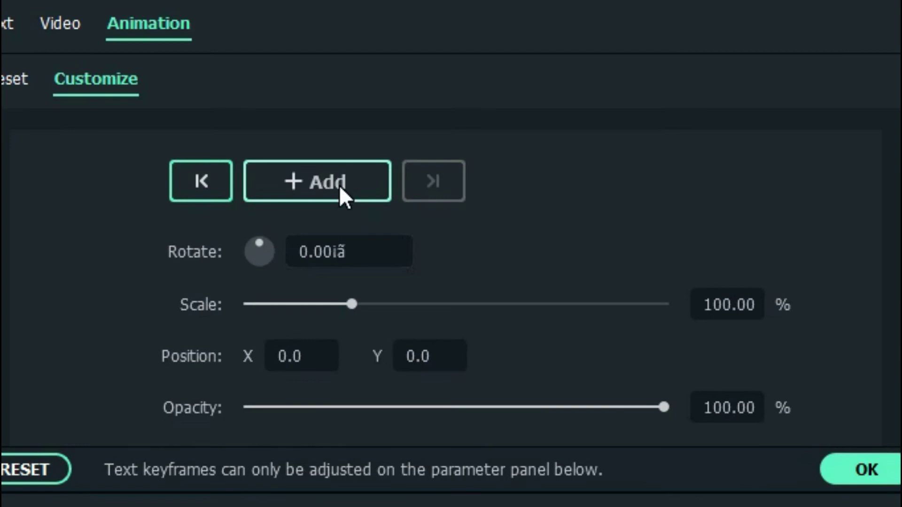
left_click(340, 185)
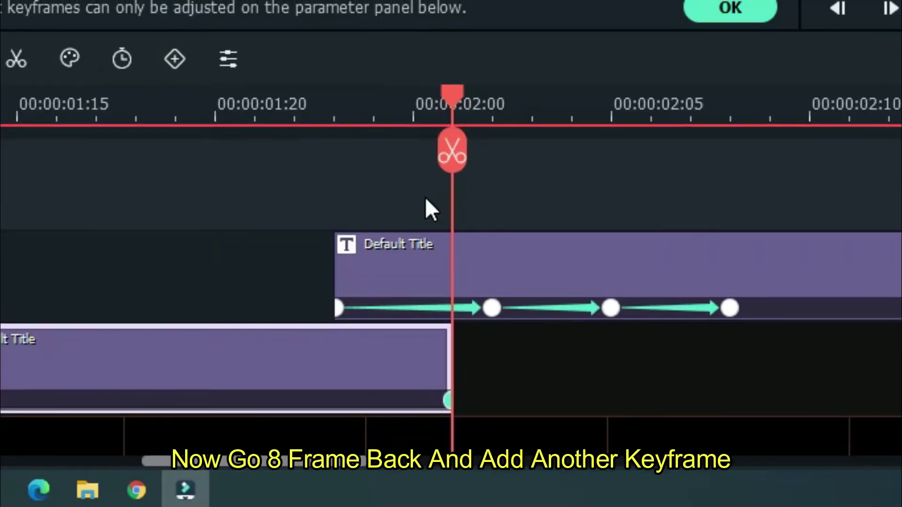
key("Left")
key("Left")
key("Left")
key("Left")
key("Left")
key("Left")
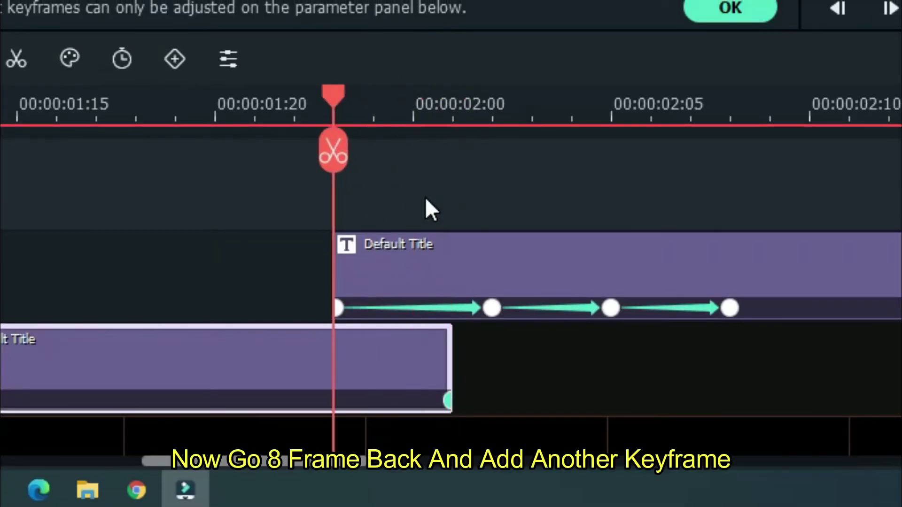
key("Left")
key("Left")
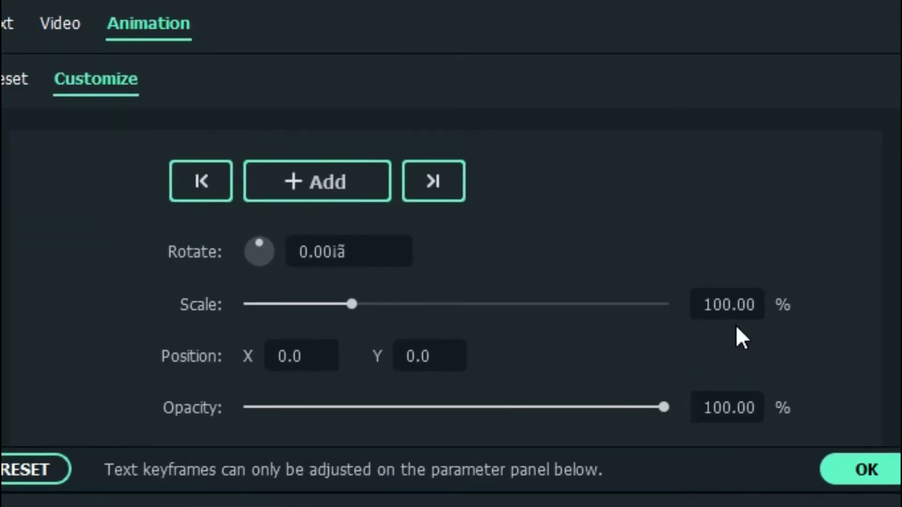
left_click(328, 193)
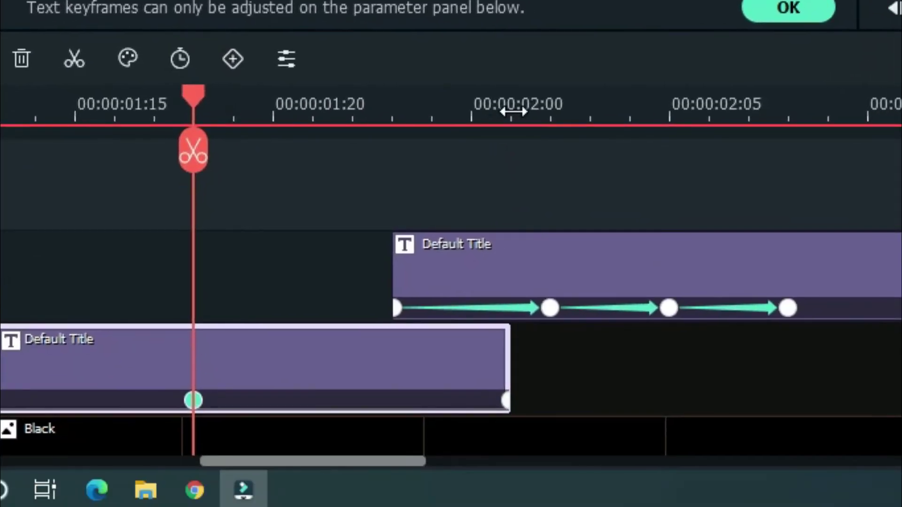
left_click(513, 111)
left_click(478, 375)
left_click(504, 399)
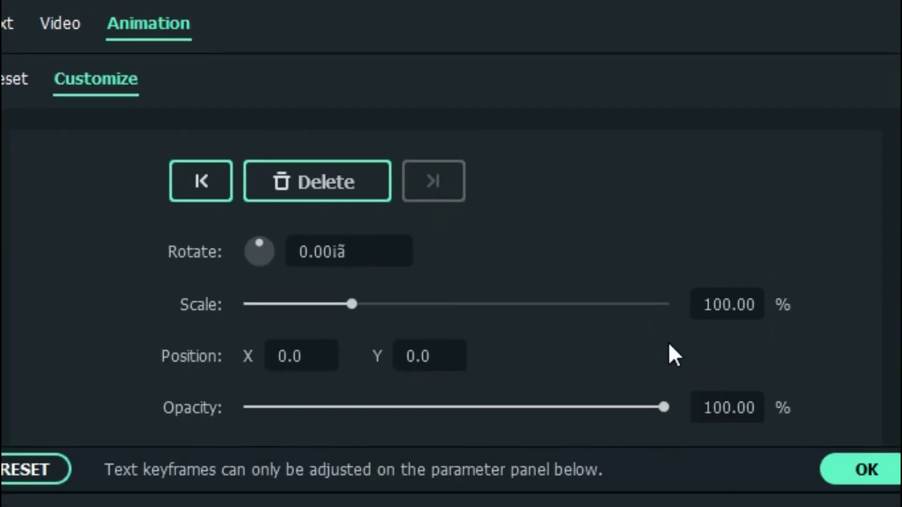
left_click(745, 305)
type("0")
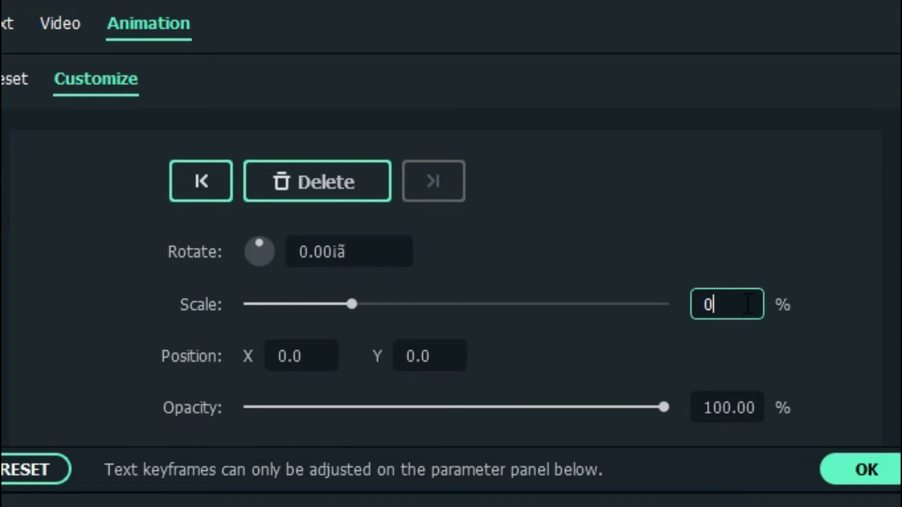
left_click(815, 365)
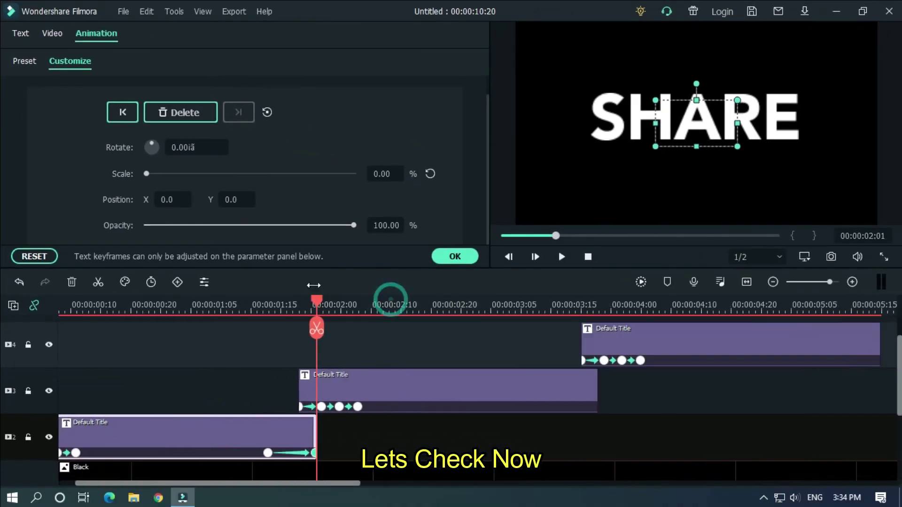
Play back the end of the LIKE title to check its shrink-out.
left_click_drag(314, 286, 266, 302)
left_click(233, 303)
key("space")
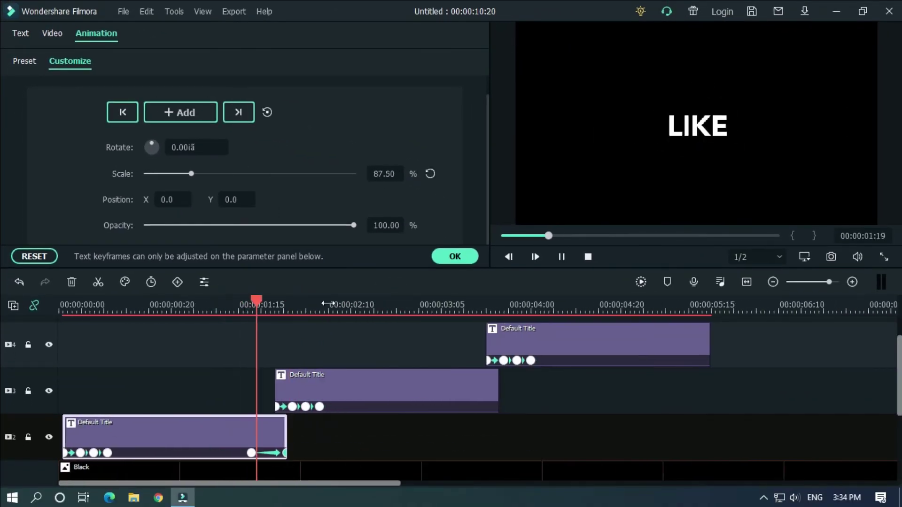
left_click(224, 308)
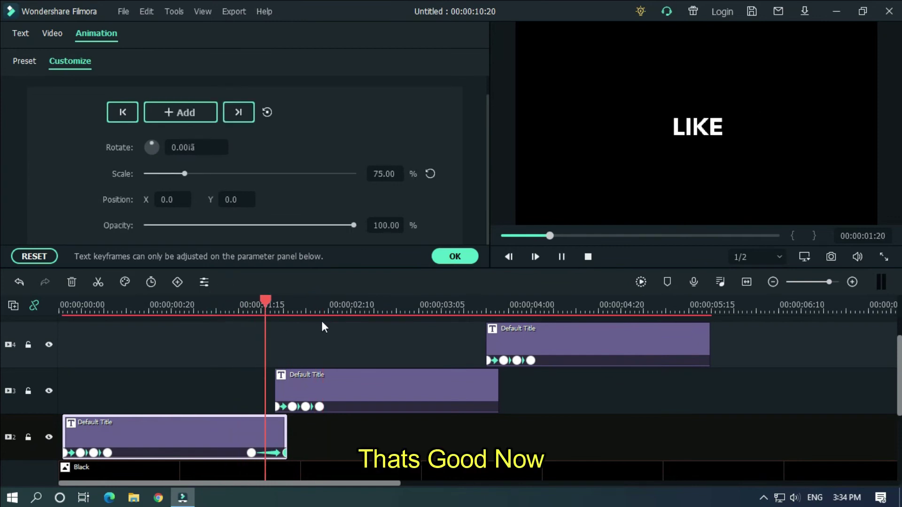
key("space")
Give SHARE a 0% scale keyframe at its end and a 100% keyframe eight frames earlier.
left_click(425, 483)
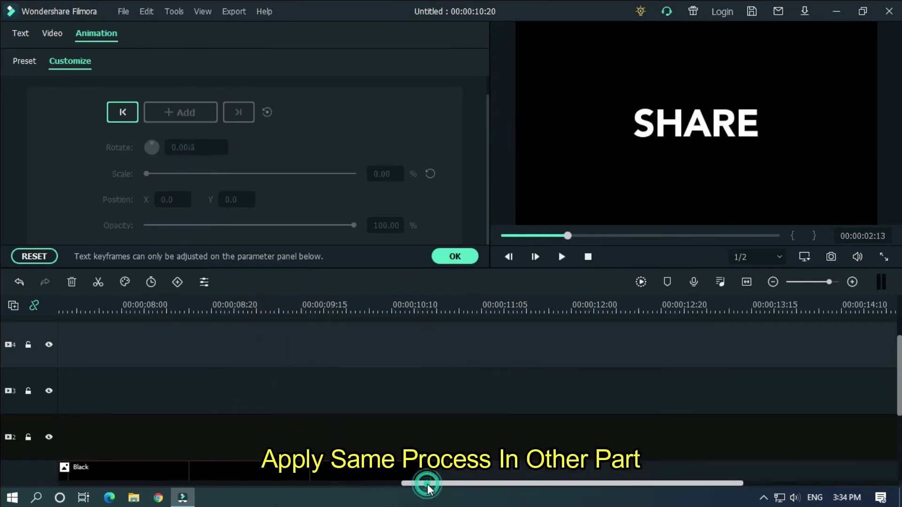
left_click_drag(425, 483, 159, 484)
left_click(295, 308)
left_click_drag(297, 309, 403, 308)
left_click(357, 307)
left_click(327, 389)
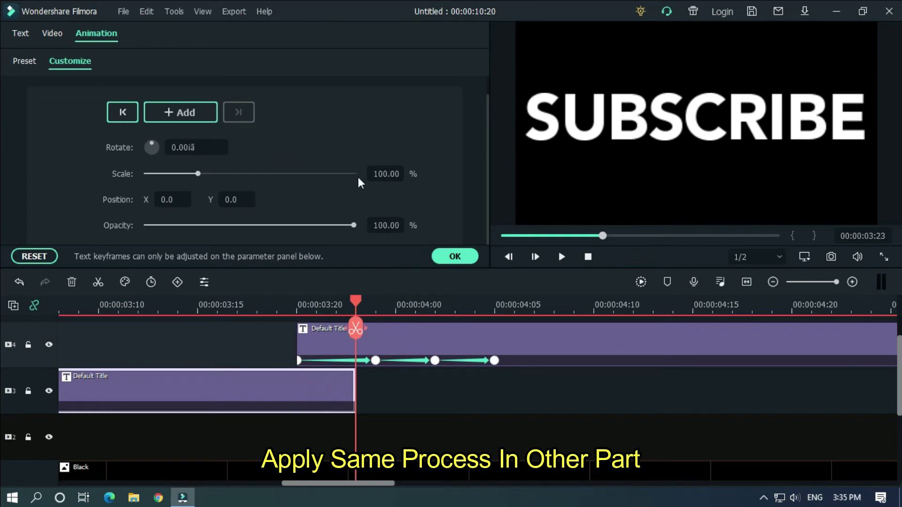
left_click_drag(197, 174, 133, 176)
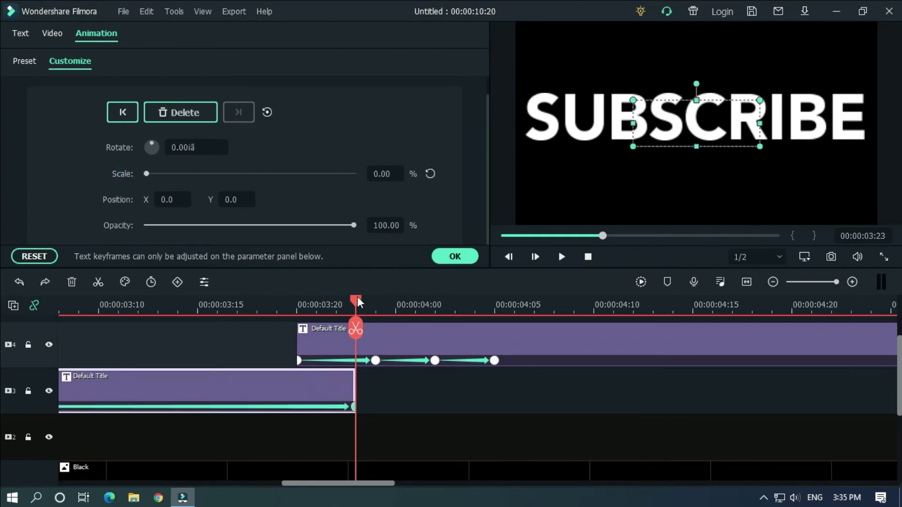
key("ctrl+z")
key("ctrl+z")
left_click_drag(199, 176, 136, 177)
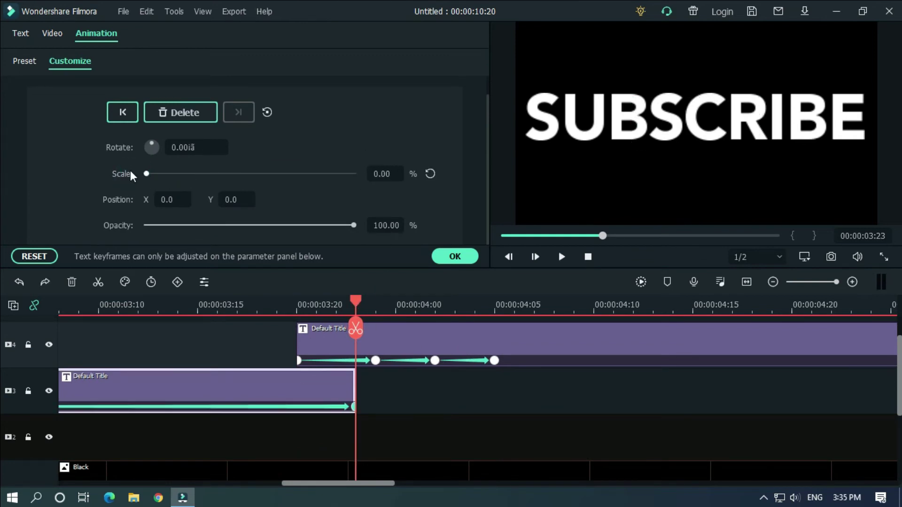
left_click_drag(356, 306, 198, 306)
left_click(428, 177)
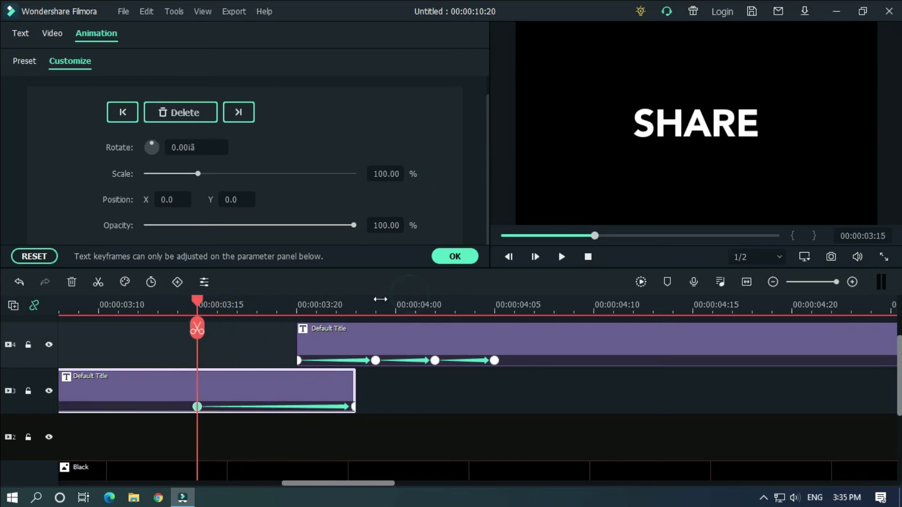
Add the same shrink-out to SUBSCRIBE: 0% scale at its end, 100% eight frames before.
left_click_drag(378, 483, 477, 483)
left_click(227, 305)
left_click(454, 304)
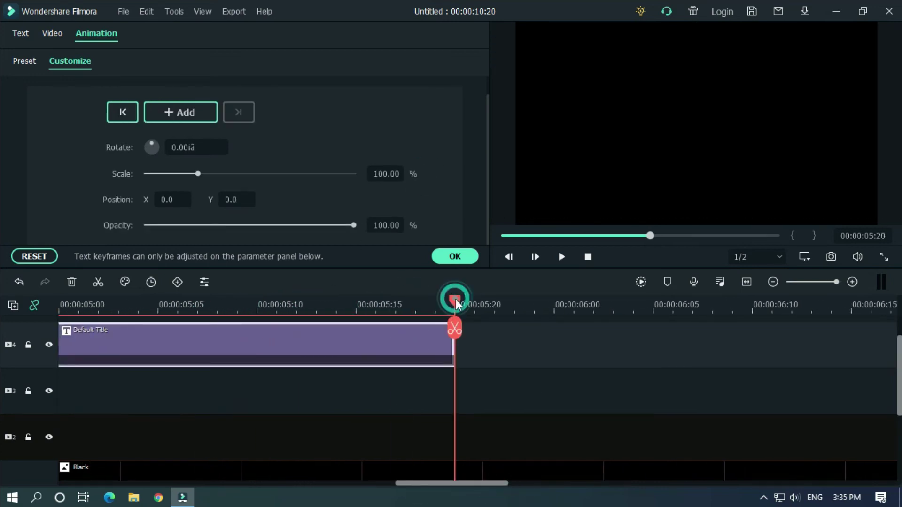
left_click_drag(197, 175, 138, 176)
left_click(438, 303)
key("Left")
key("Left")
key("Left")
key("Left")
key("Left")
key("Left")
key("Left")
left_click(430, 174)
left_click(447, 360)
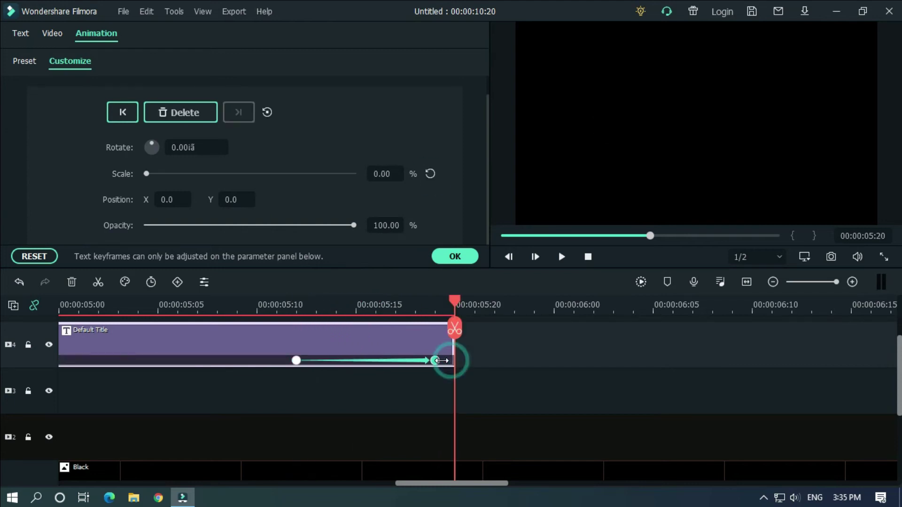
left_click_drag(442, 361, 438, 361)
Play the whole title sequence from the start to review all three shrink-outs.
left_click_drag(501, 306, 415, 304)
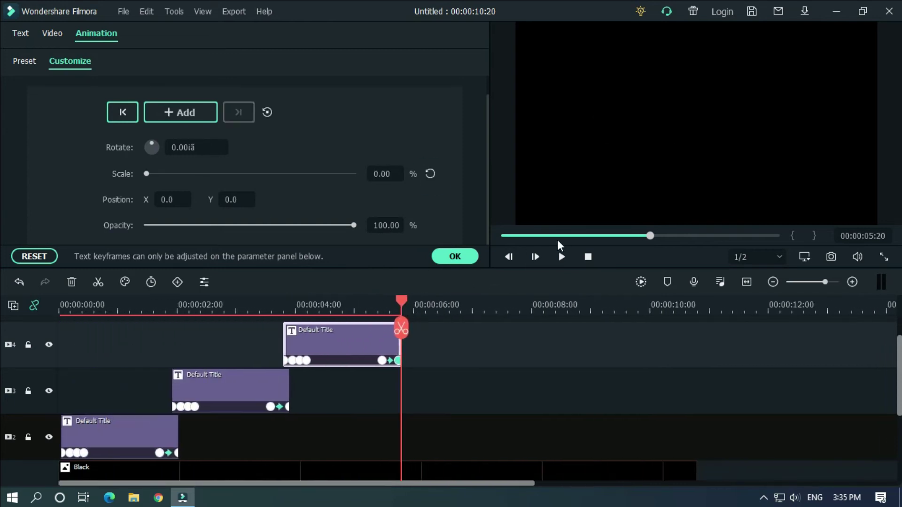
left_click_drag(554, 239, 484, 257)
key("space")
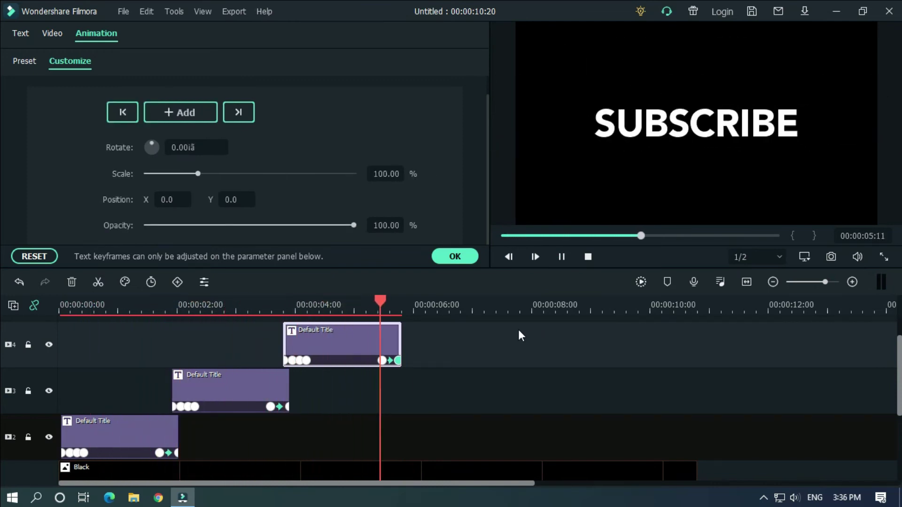
Stop playback, rewind to 0:00, and search the Effects library for 'sq'.
key("space")
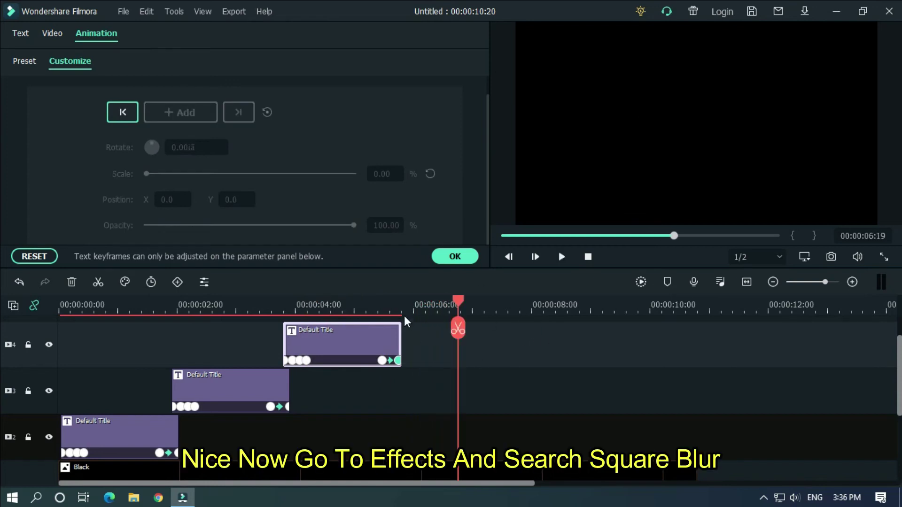
left_click_drag(458, 302, 26, 326)
left_click(455, 257)
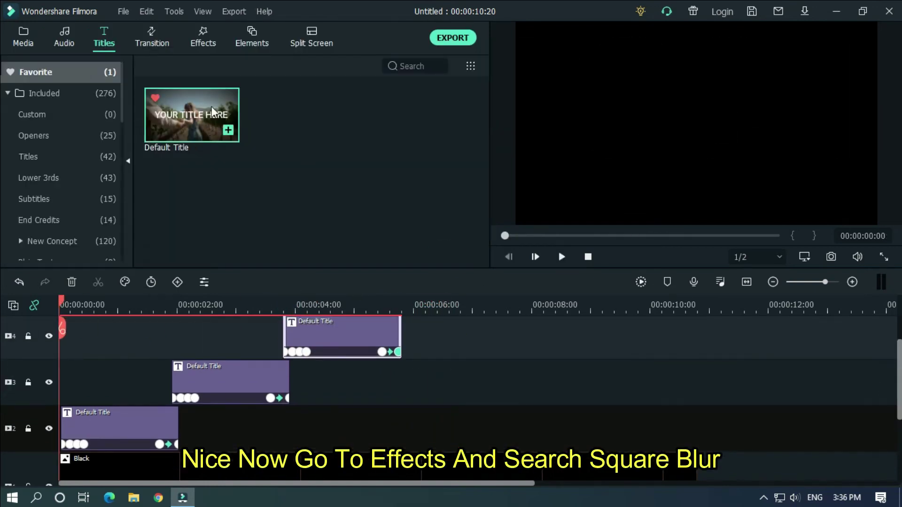
left_click(207, 40)
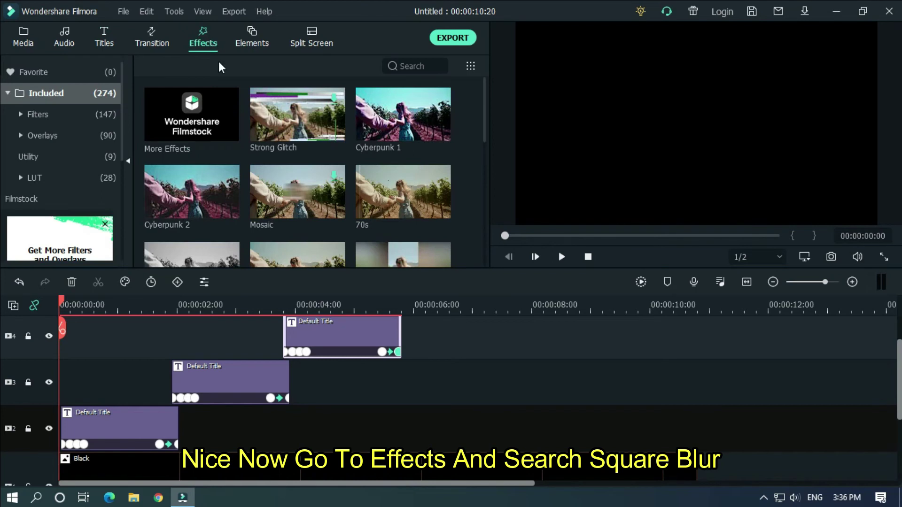
left_click(417, 65)
type("sq")
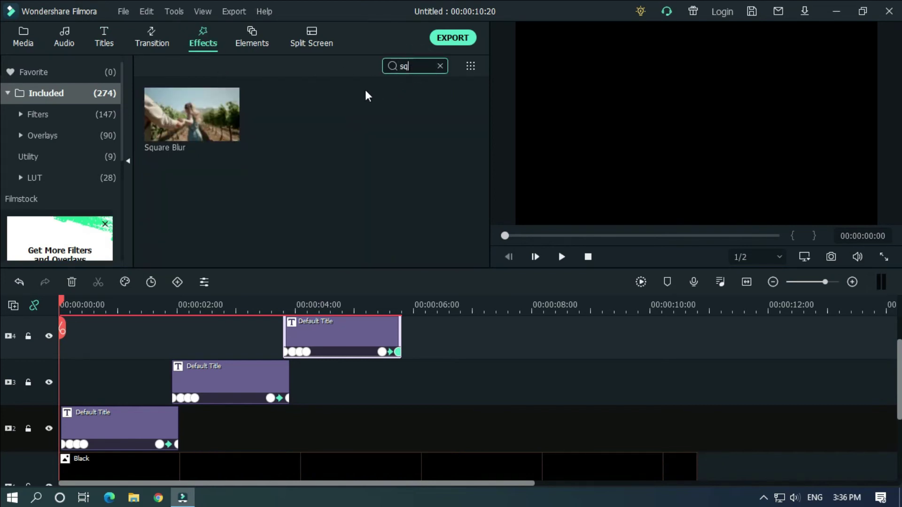
Place Square Blur above the LIKE title at 0:00 and trim it to about four frames.
left_click_drag(202, 127, 295, 422)
left_click_drag(586, 424, 80, 377)
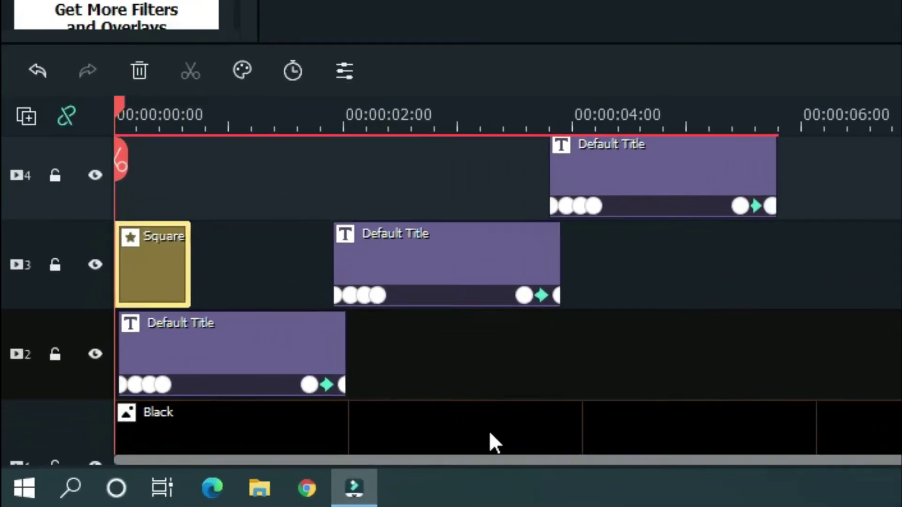
left_click_drag(204, 120, 897, 121)
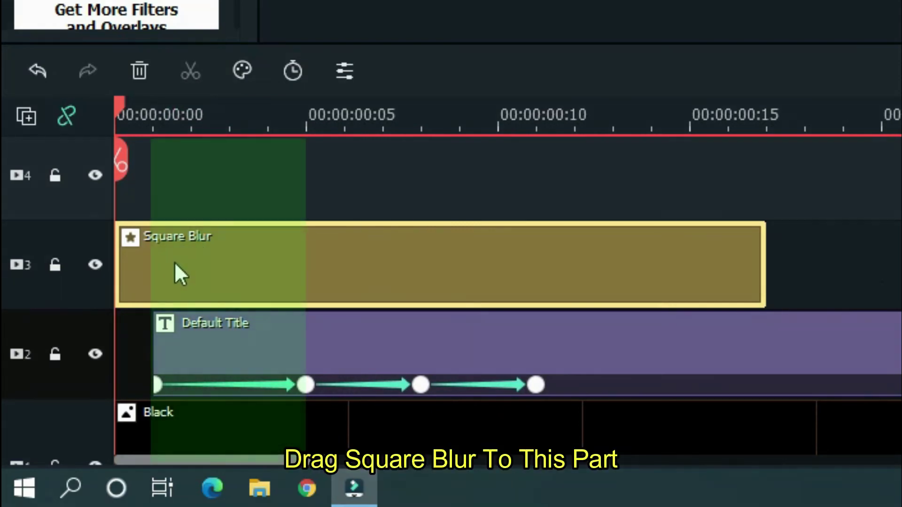
left_click_drag(173, 282, 217, 273)
left_click_drag(804, 258, 324, 240)
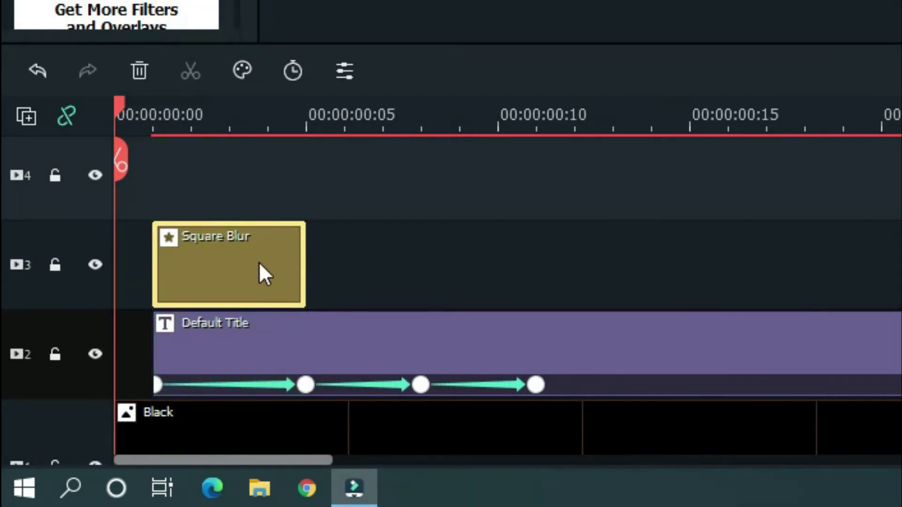
Raise the Square Blur clip's Size from 2 to 5, leaving Alpha at 100, and confirm.
double_click(235, 258)
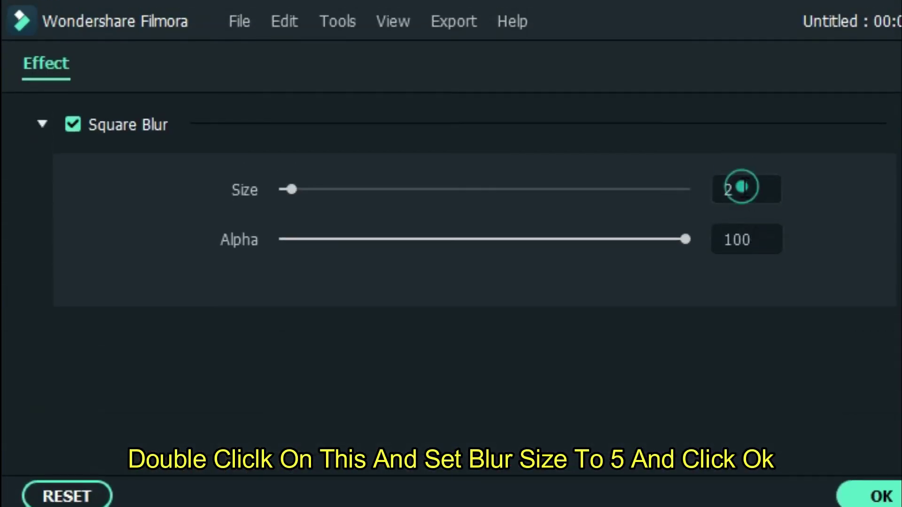
double_click(741, 127)
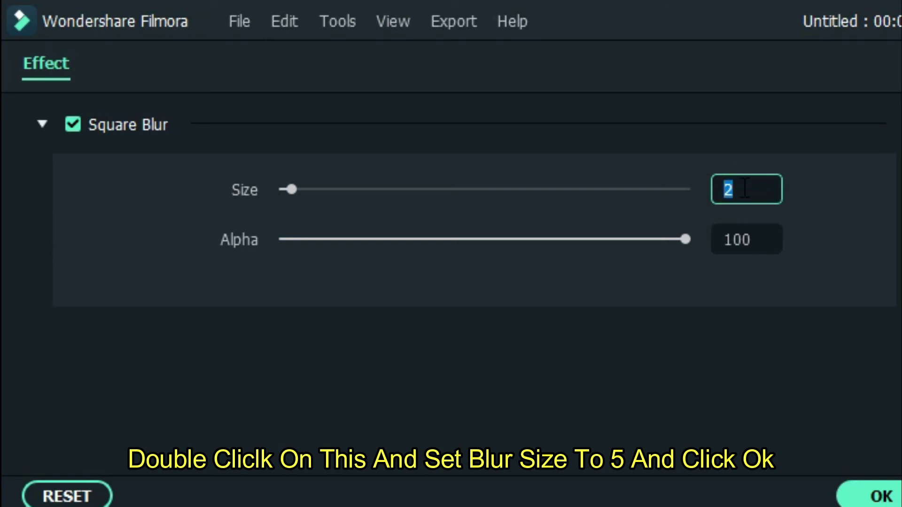
type("4")
left_click(760, 379)
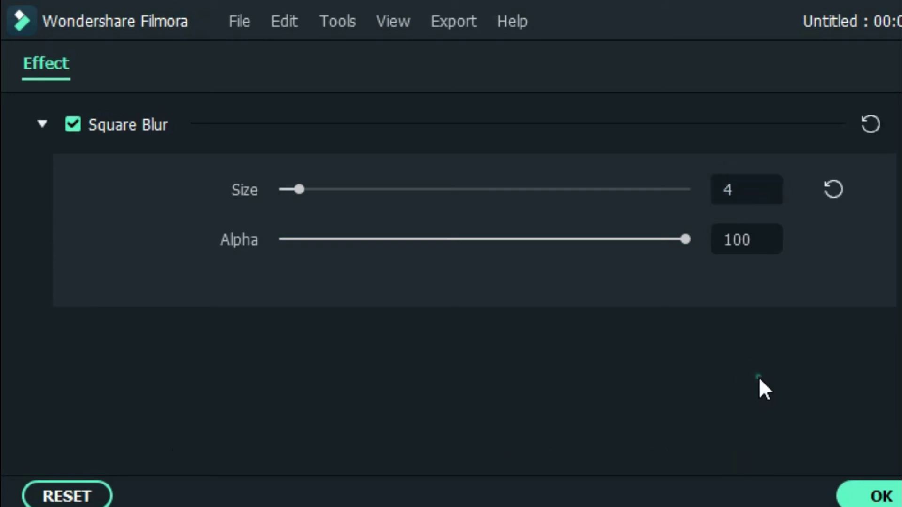
left_click(758, 180)
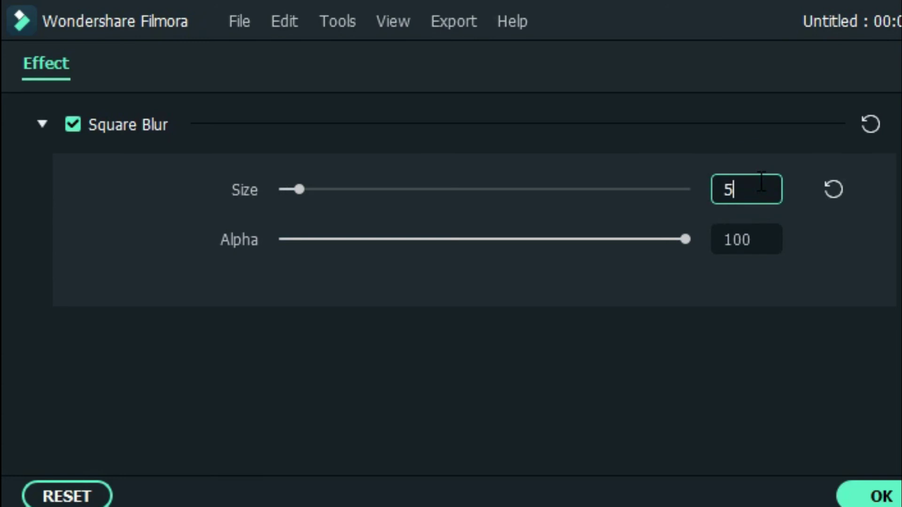
left_click(747, 438)
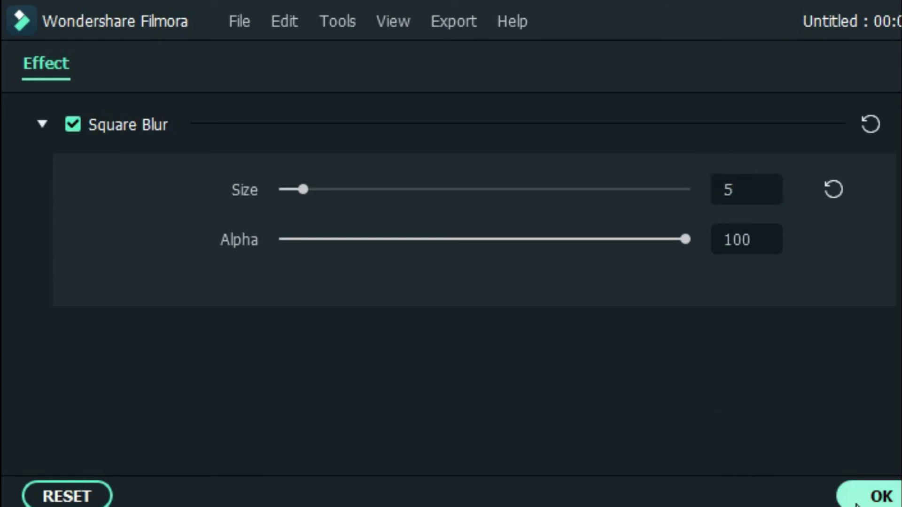
left_click(854, 503)
left_click(262, 258)
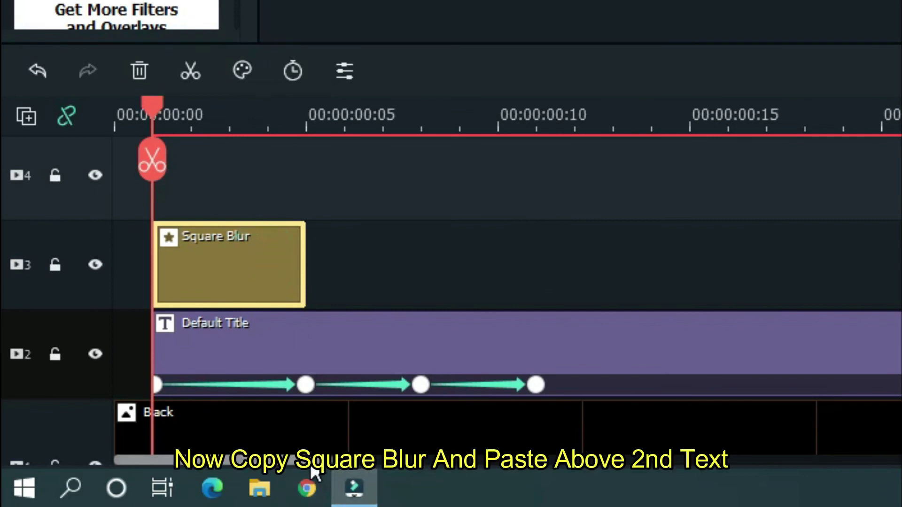
Paste a Square Blur copy at the second title's start, ending around 02:02.
left_click(340, 464)
left_click(342, 468)
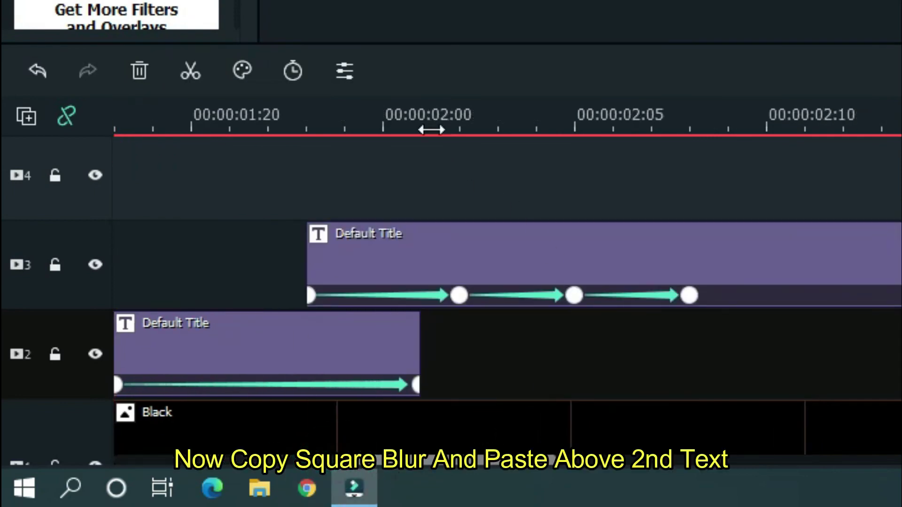
left_click_drag(518, 462, 497, 439)
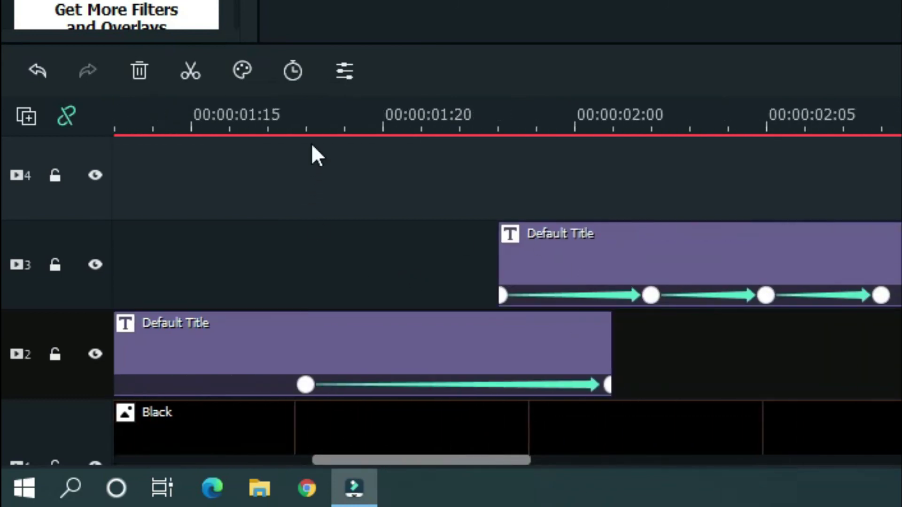
left_click(267, 122)
left_click_drag(267, 121, 320, 127)
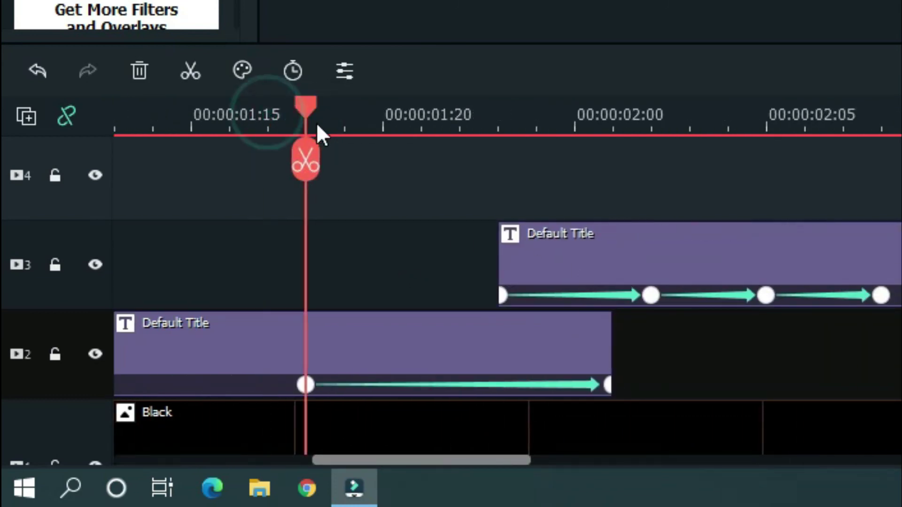
left_click(95, 199)
key("ctrl+v")
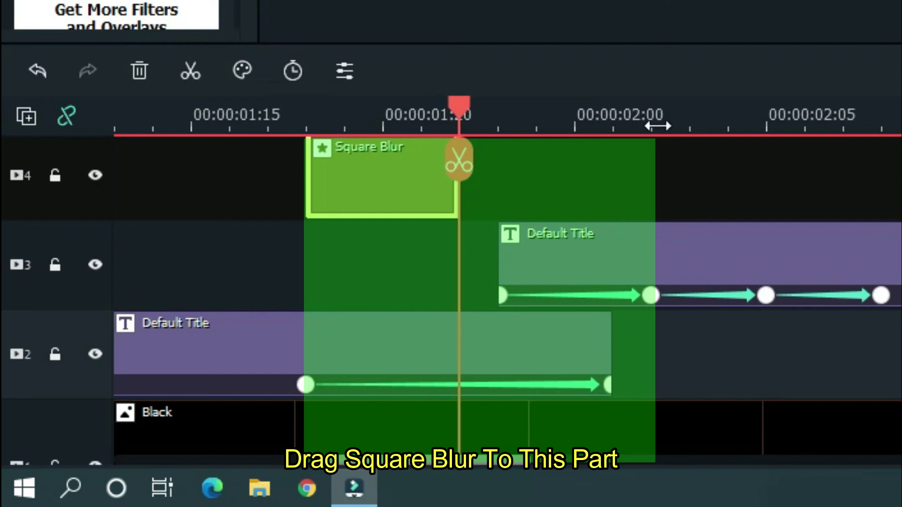
left_click_drag(459, 195, 658, 197)
left_click_drag(459, 100, 240, 122)
Scrub across the second title change to check the blur copy.
left_click_drag(246, 123, 331, 122)
left_click_drag(350, 120, 443, 125)
left_click_drag(308, 100, 692, 103)
scroll(819, 114, "down", 4)
left_click_drag(716, 458, 883, 461)
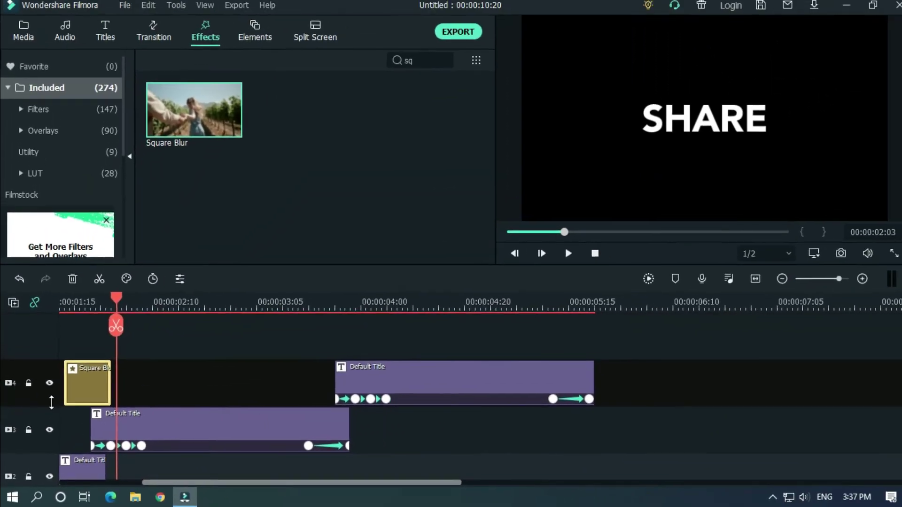
Paste more blur copies at the third title near 03:15 and at the end near 05:12.
left_click_drag(365, 274, 410, 271)
left_click(242, 273)
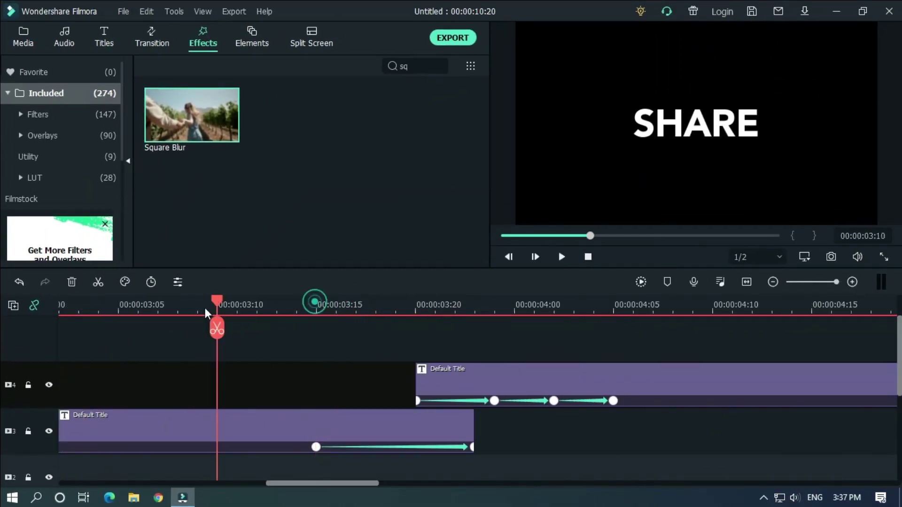
left_click_drag(206, 309, 136, 308)
key("ctrl+v")
left_click_drag(209, 385, 389, 334)
left_click_drag(535, 308, 361, 301)
left_click_drag(344, 485, 457, 484)
left_click(291, 308)
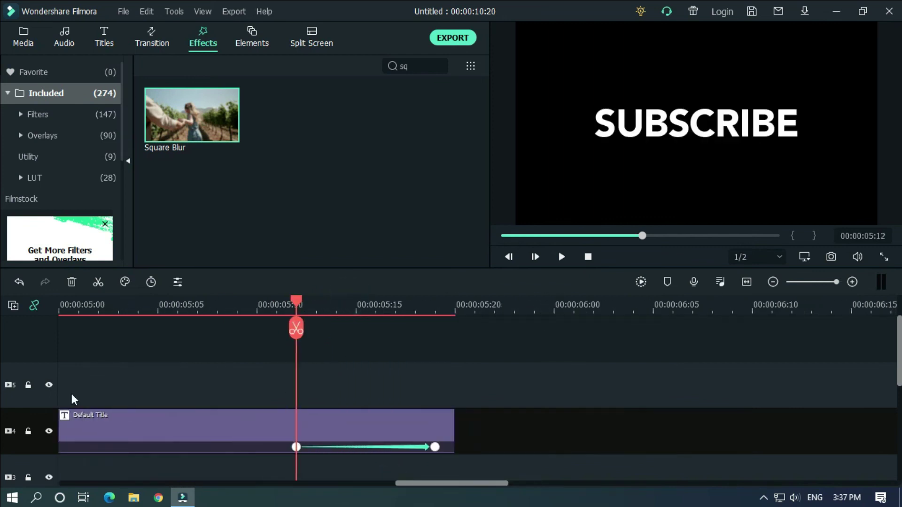
left_click_drag(192, 115, 478, 376)
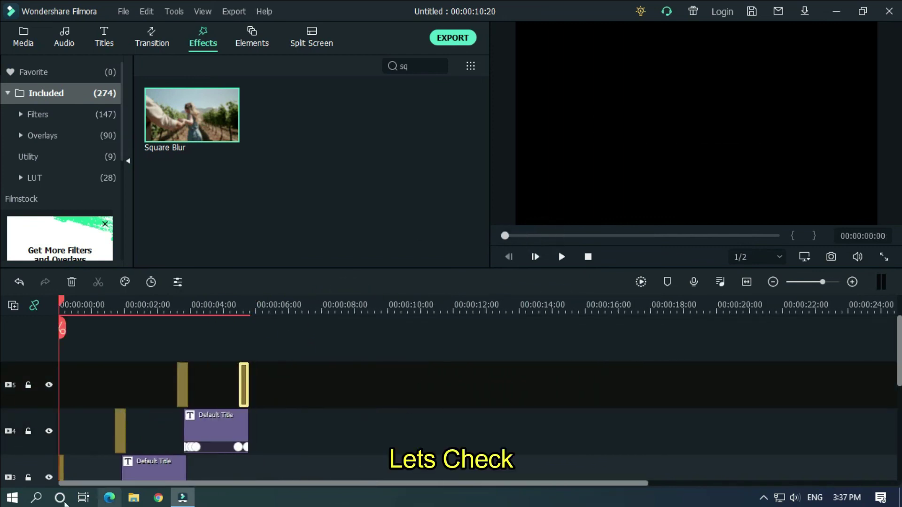
left_click(562, 257)
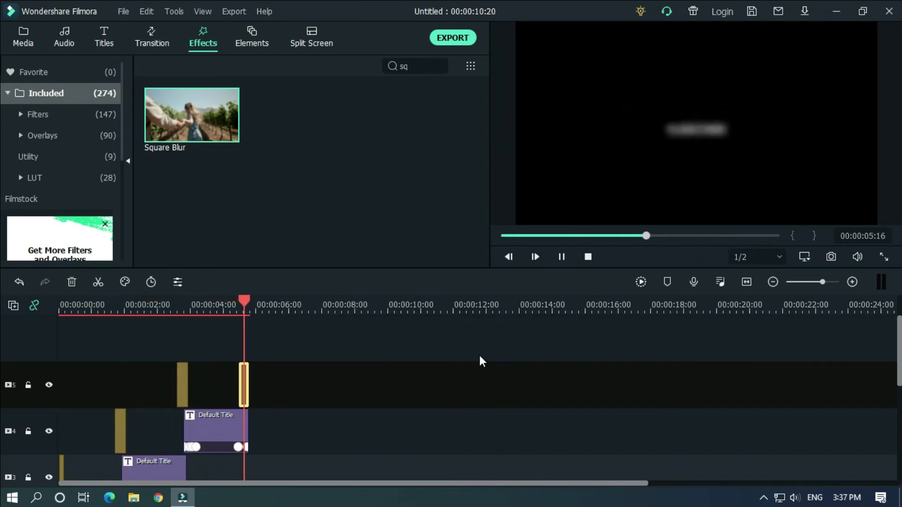
left_click(562, 257)
scroll(2, 376, "down", 1)
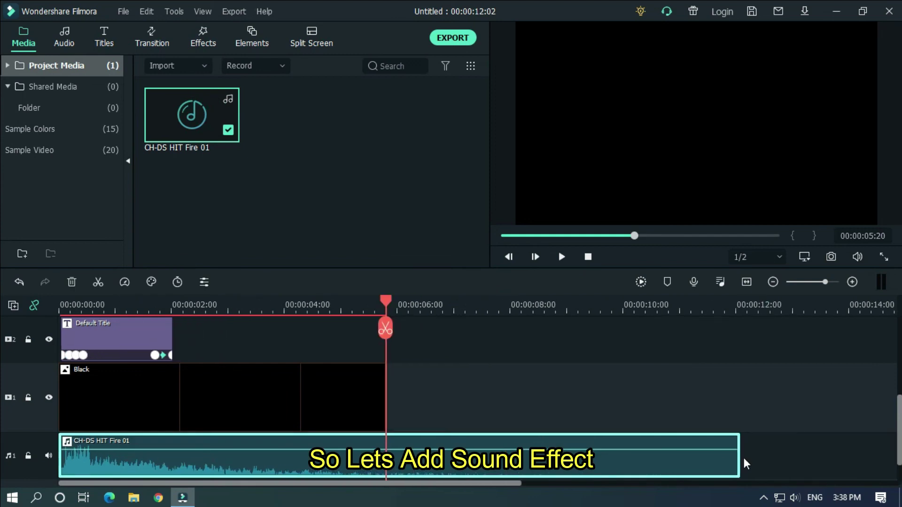
Trim the CH-DS HIT Fire 01 clip on the audio track to end at 01:22.
left_click_drag(740, 458, 175, 457)
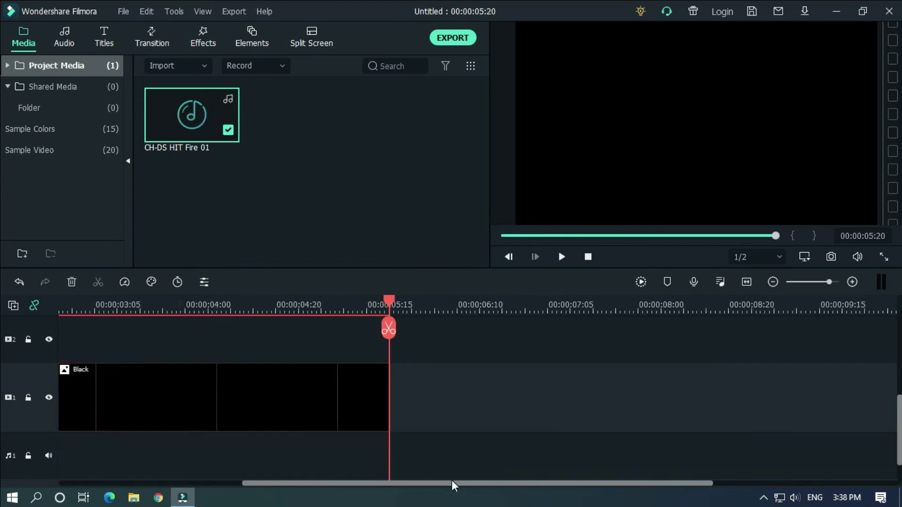
left_click_drag(288, 421, 269, 420)
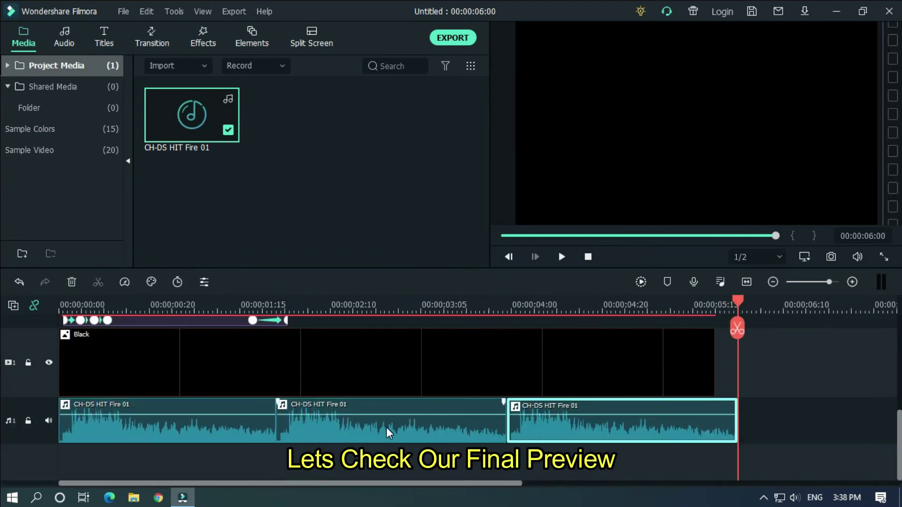
key("Home")
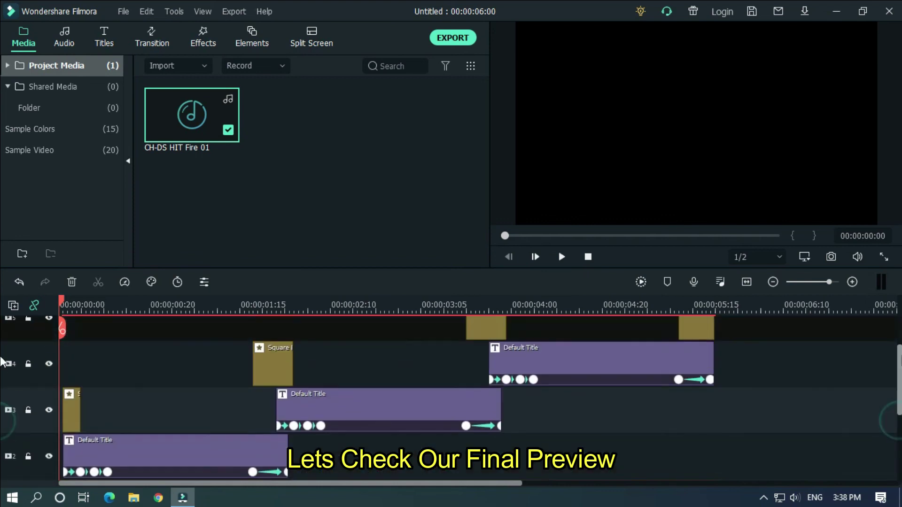
Play the final preview and zoom out to view the whole 00:00:06:00 sequence.
key("space")
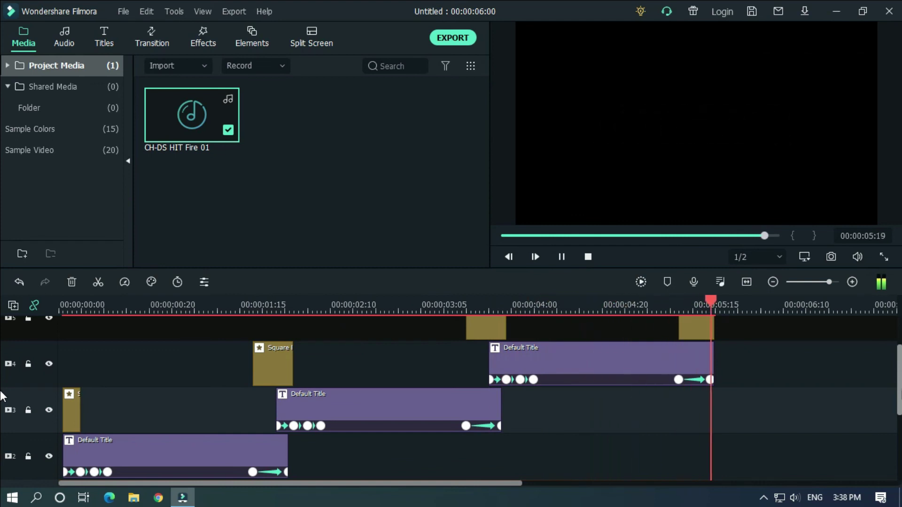
key("space")
left_click_drag(771, 309, 544, 304)
scroll(882, 356, "up", 2)
scroll(882, 356, "down", 3)
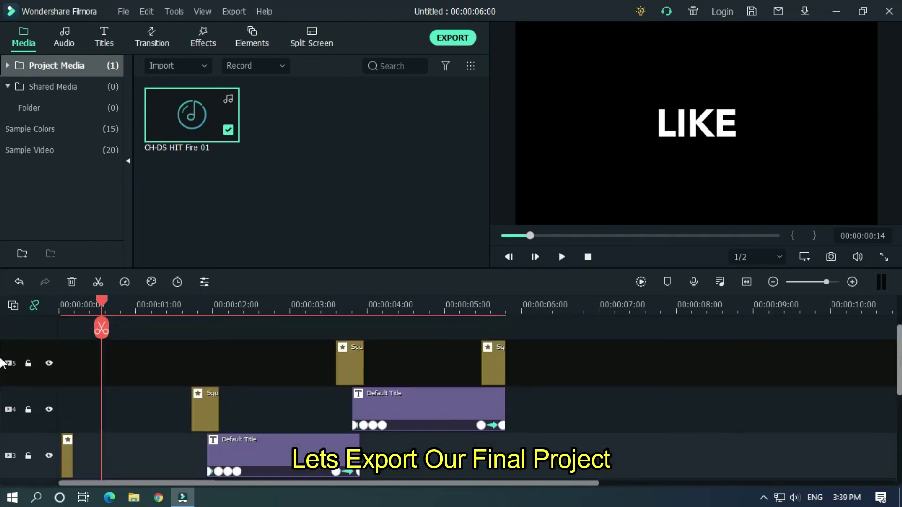